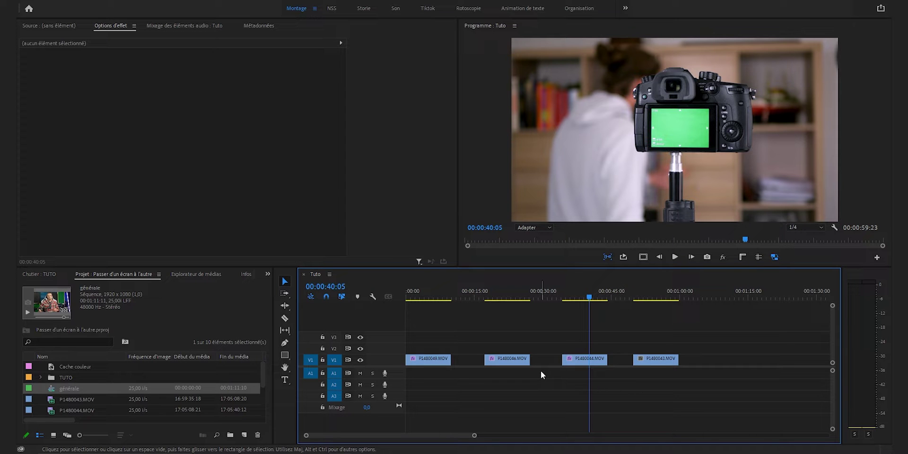
Preview each of the four clips in the Tuto sequence, comparing the monitor, phone, camera and presenter shots.
{"action": "left_click", "coordinate": [498, 241]}
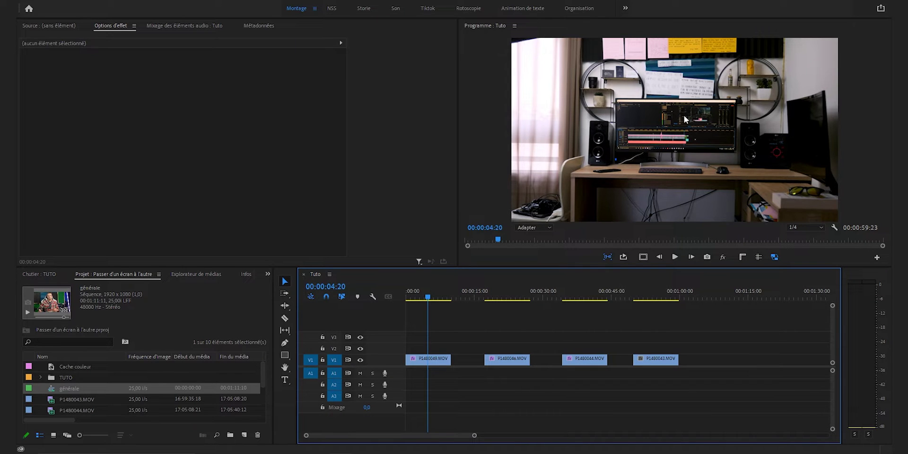
{"action": "left_click", "coordinate": [501, 291]}
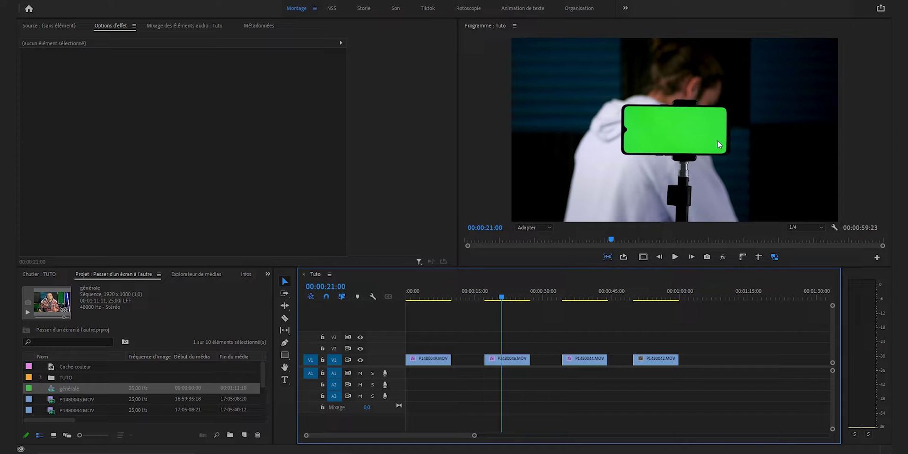
{"action": "left_click", "coordinate": [579, 298]}
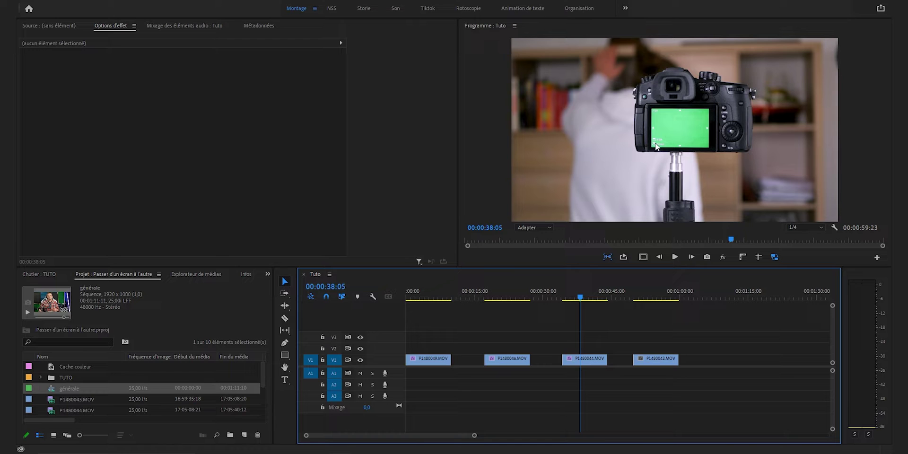
{"action": "left_click", "coordinate": [653, 297]}
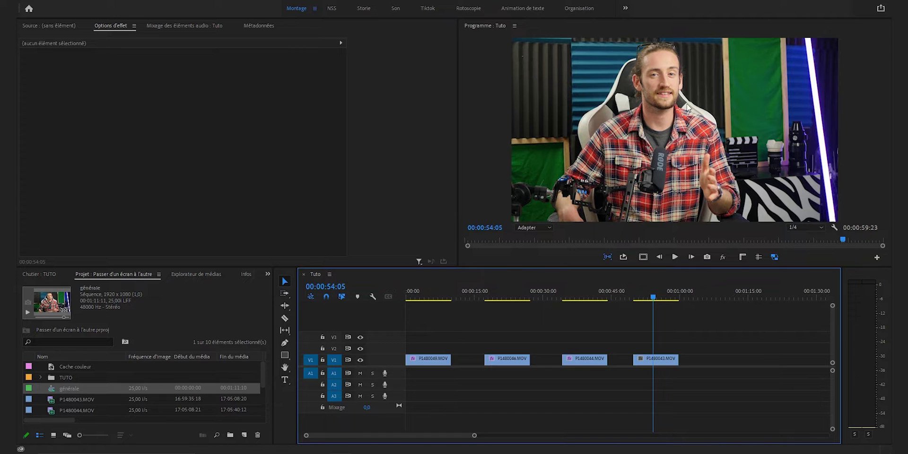
{"action": "left_click", "coordinate": [586, 298]}
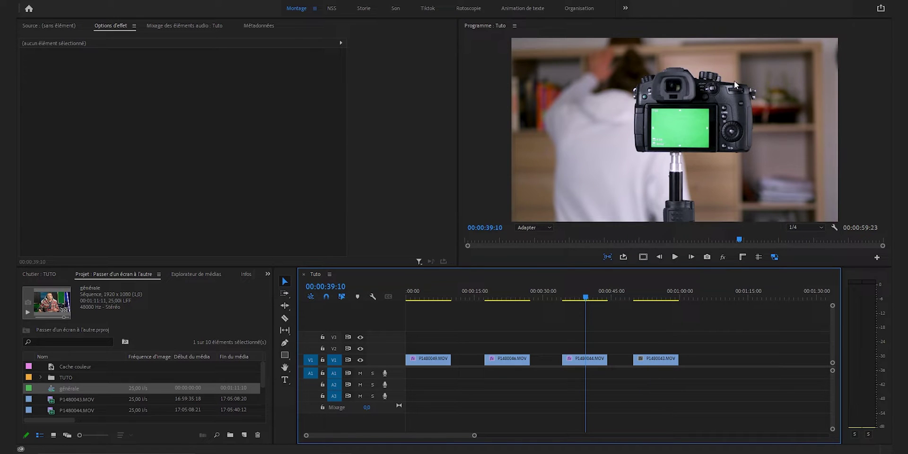
{"action": "left_click", "coordinate": [507, 296]}
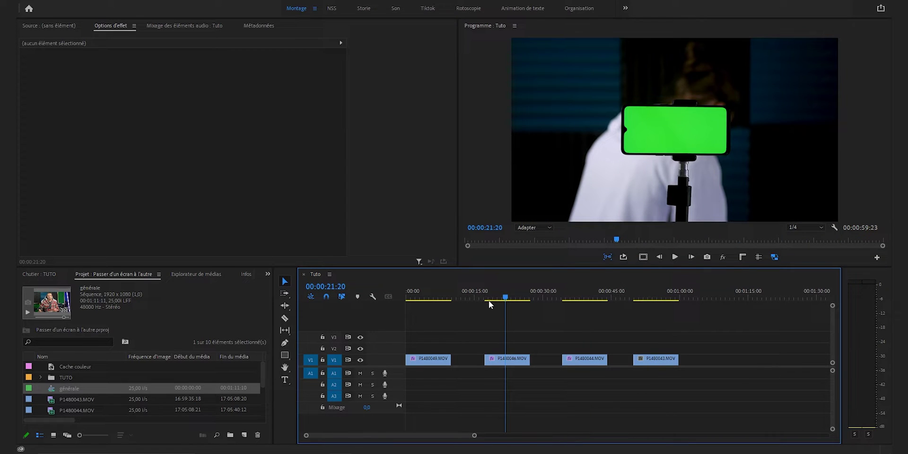
{"action": "left_click", "coordinate": [406, 297]}
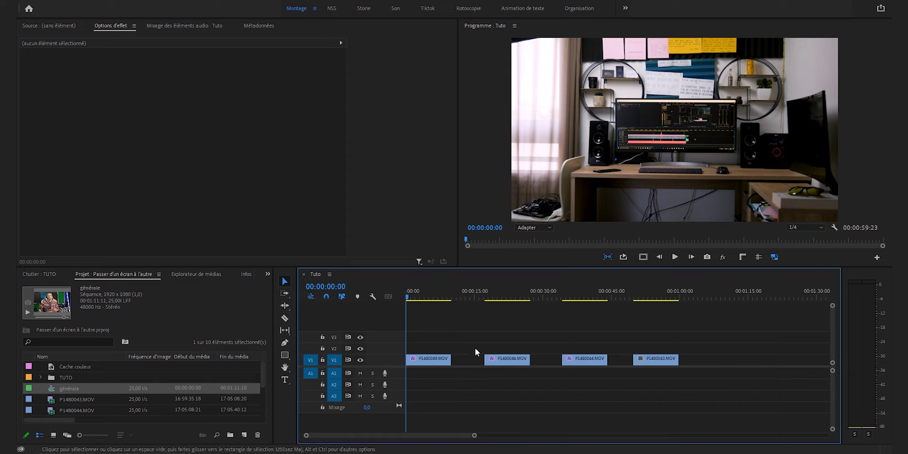
{"action": "left_click", "coordinate": [432, 296]}
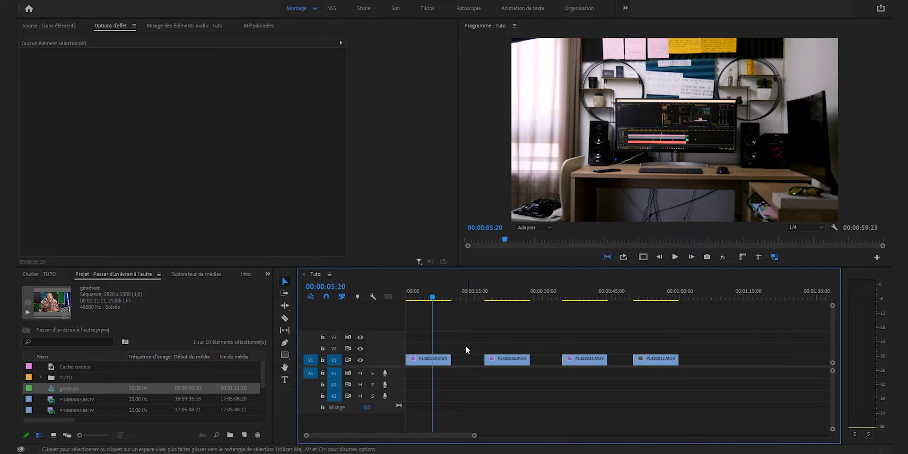
Trace a freeform four-point opacity mask around the computer monitor's display in the clip P1480049.MOV.
{"action": "left_click", "coordinate": [440, 361]}
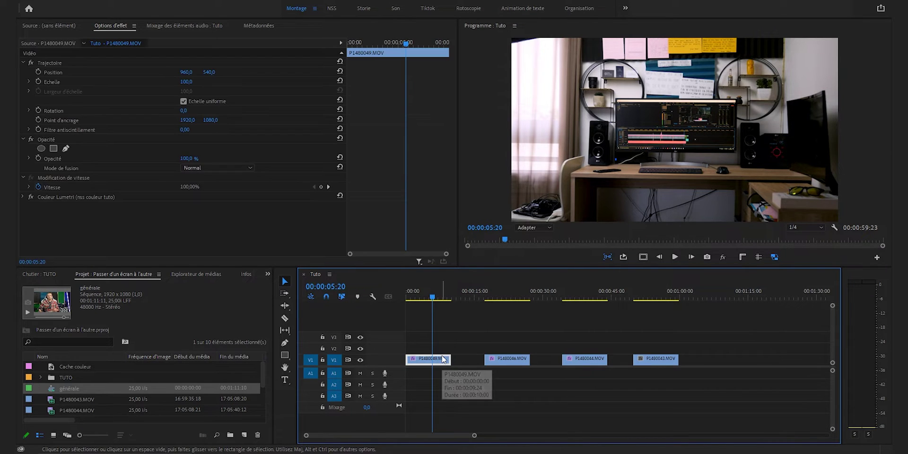
{"action": "left_click", "coordinate": [66, 149]}
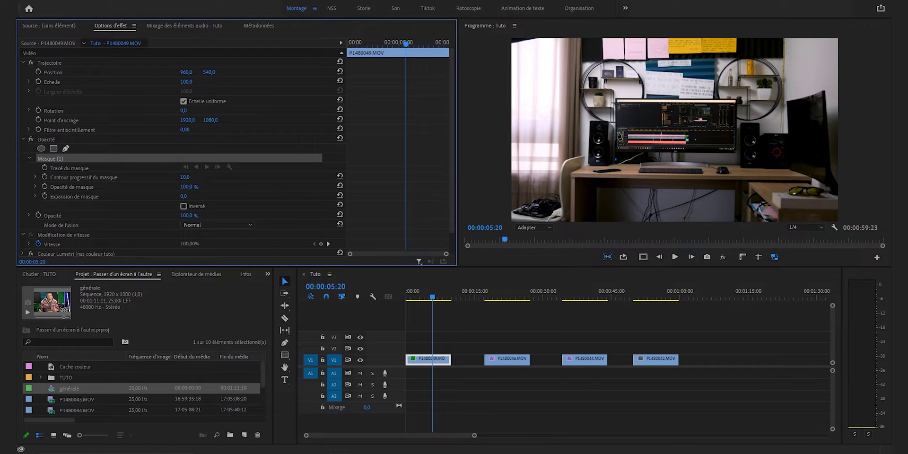
{"action": "left_click", "coordinate": [600, 223]}
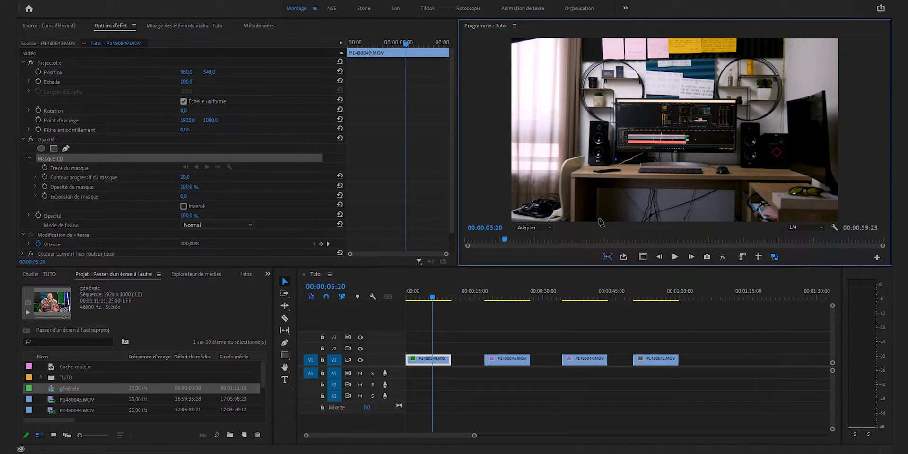
{"action": "double_click", "coordinate": [478, 26]}
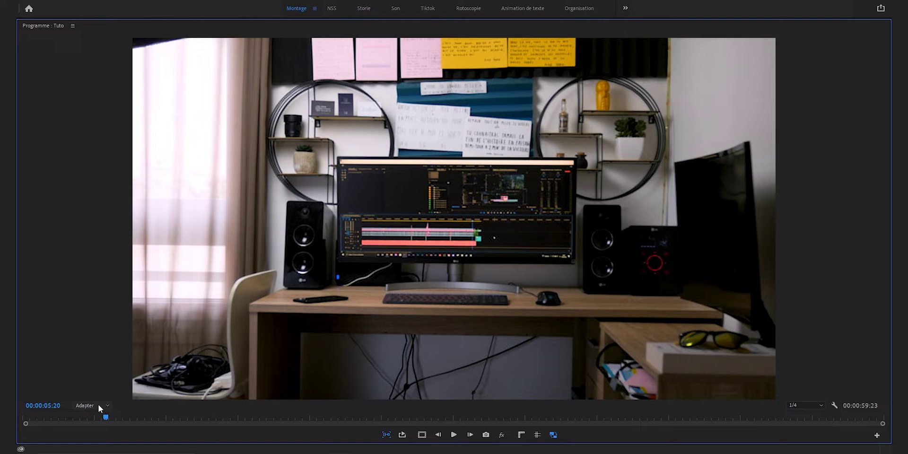
{"action": "scroll", "coordinate": [97, 406], "scroll_direction": "down", "scroll_amount": 2}
{"action": "scroll", "coordinate": [96, 405], "scroll_direction": "down", "scroll_amount": 1}
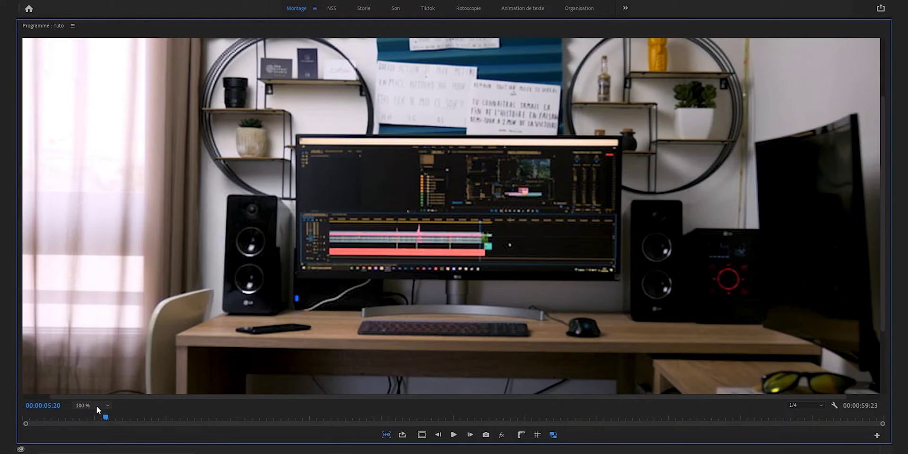
{"action": "scroll", "coordinate": [97, 406], "scroll_direction": "down", "scroll_amount": 1}
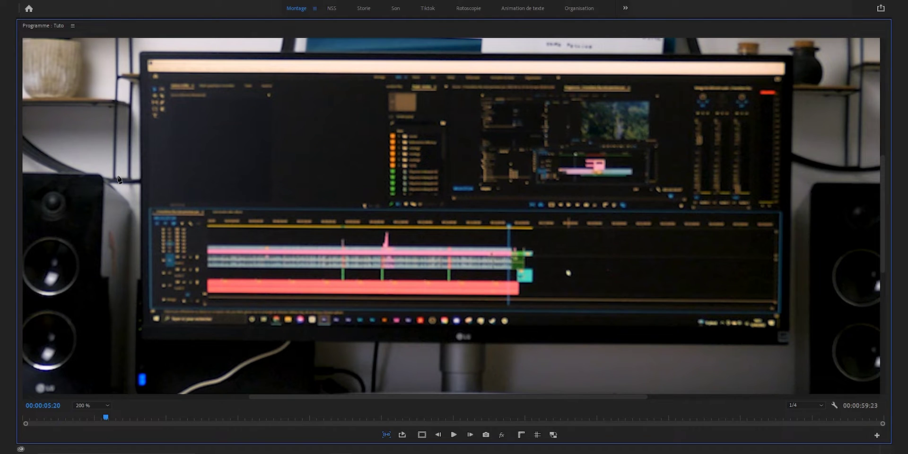
{"action": "left_click", "coordinate": [148, 62]}
{"action": "left_click", "coordinate": [150, 321]}
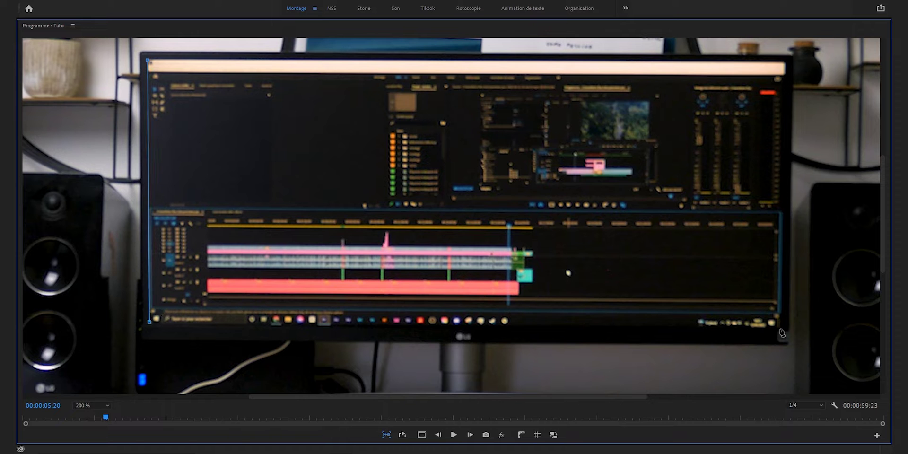
{"action": "left_click", "coordinate": [779, 328]}
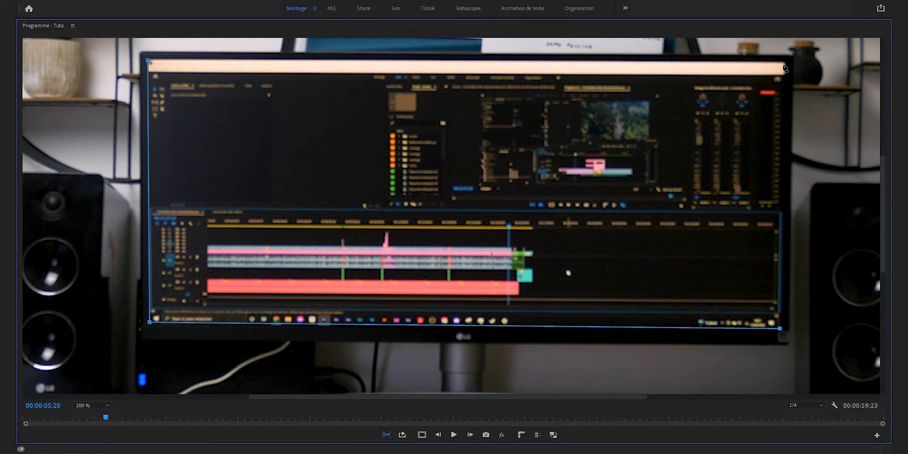
{"action": "left_click", "coordinate": [783, 63]}
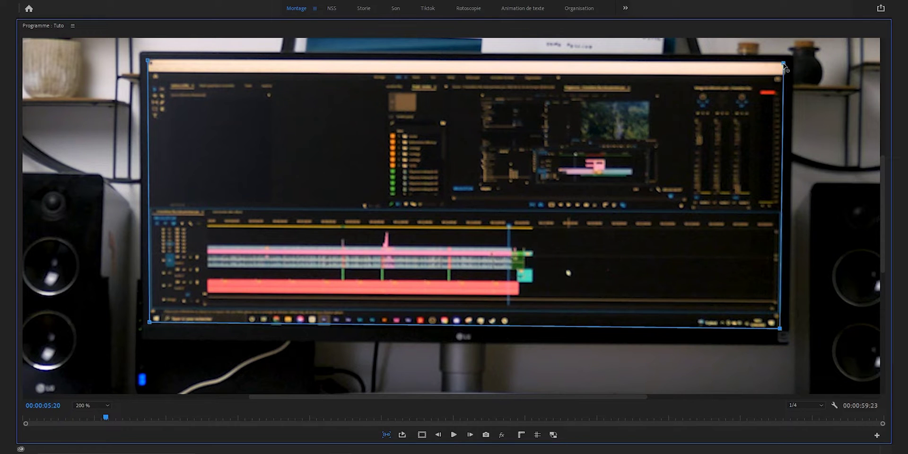
{"action": "left_click", "coordinate": [148, 62]}
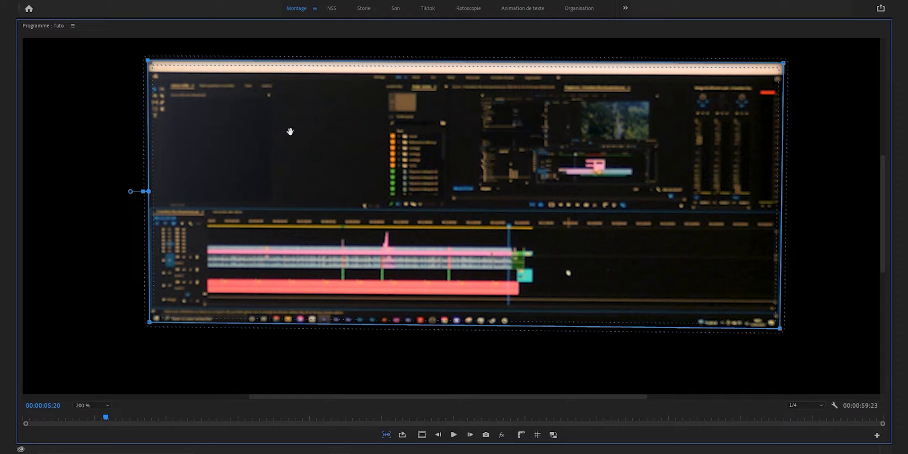
{"action": "double_click", "coordinate": [43, 27]}
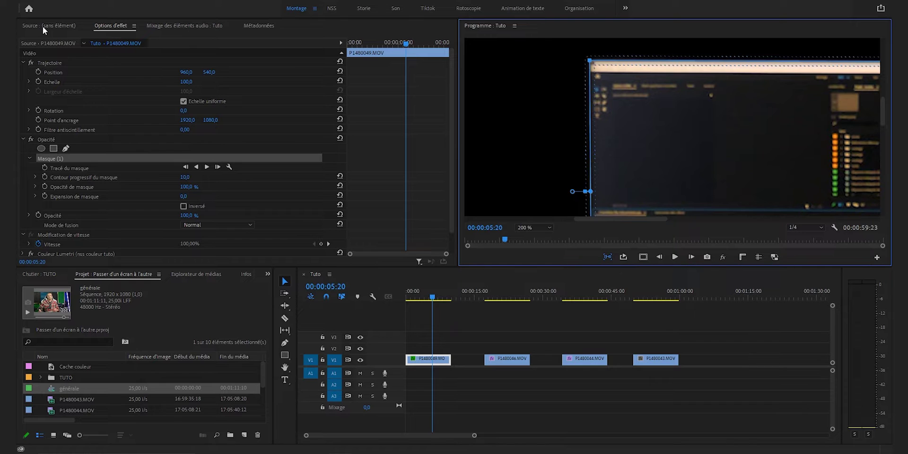
Invert the opacity mask so the monitor's display is cut out, and set its feather to 2.
{"action": "left_click", "coordinate": [184, 206]}
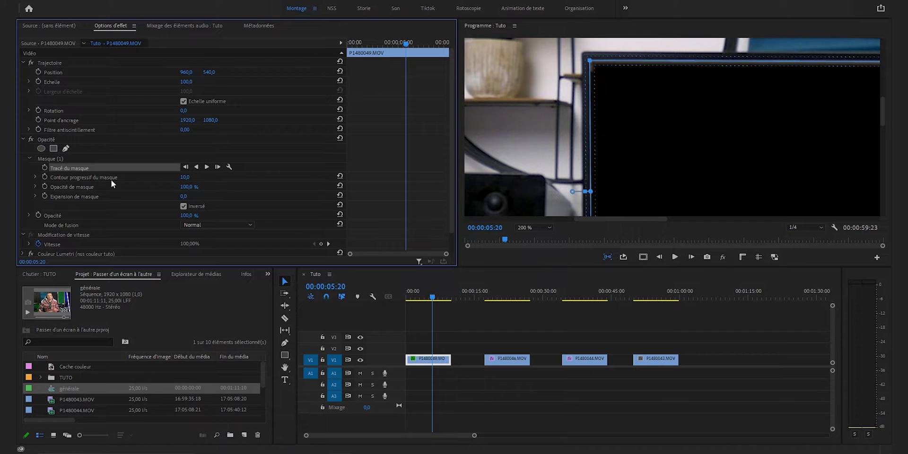
{"action": "left_click", "coordinate": [185, 176]}
{"action": "type", "text": "2"}
{"action": "key", "text": "Return"}
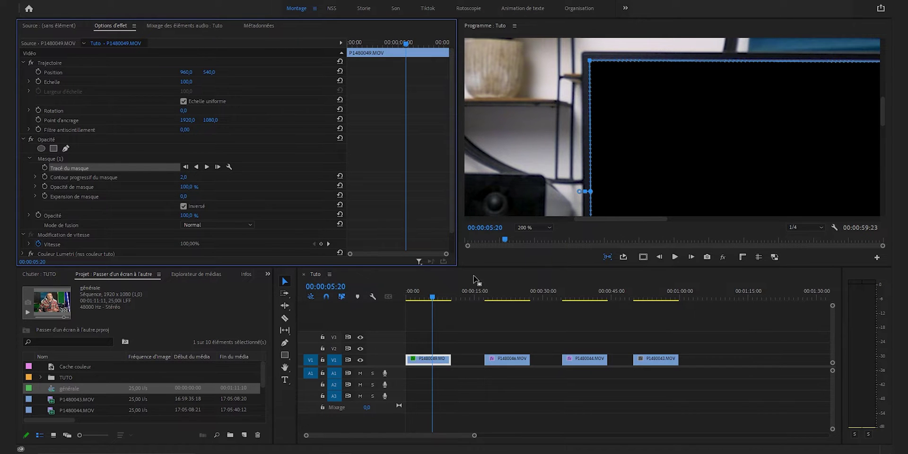
{"action": "left_click", "coordinate": [470, 322]}
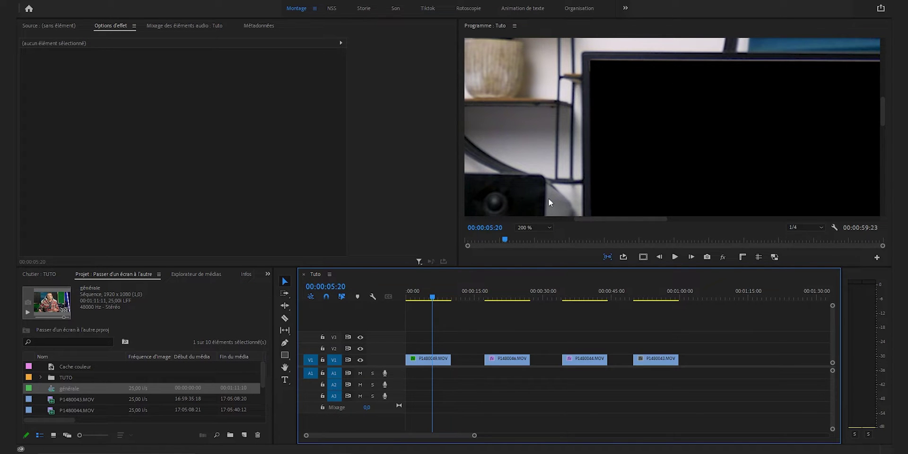
Adjust the mask path's upper-left corner point to fit the monitor's inner edge.
{"action": "left_click", "coordinate": [435, 361]}
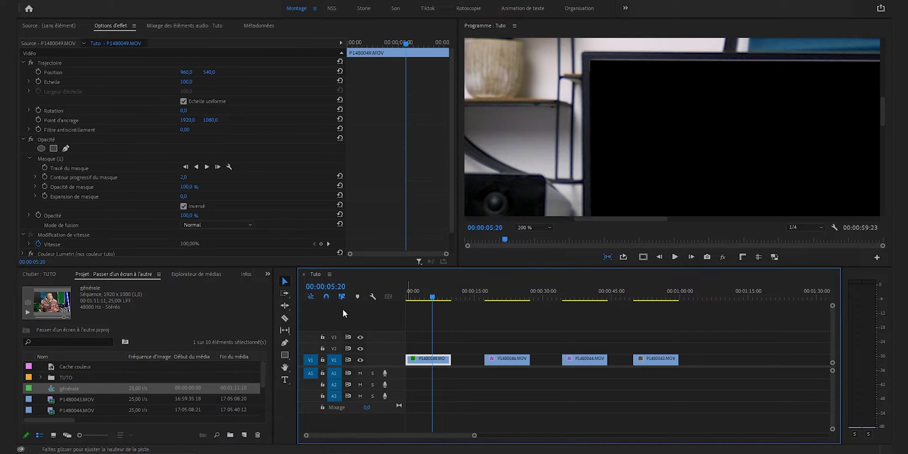
{"action": "left_click", "coordinate": [80, 165]}
{"action": "left_click", "coordinate": [589, 65]}
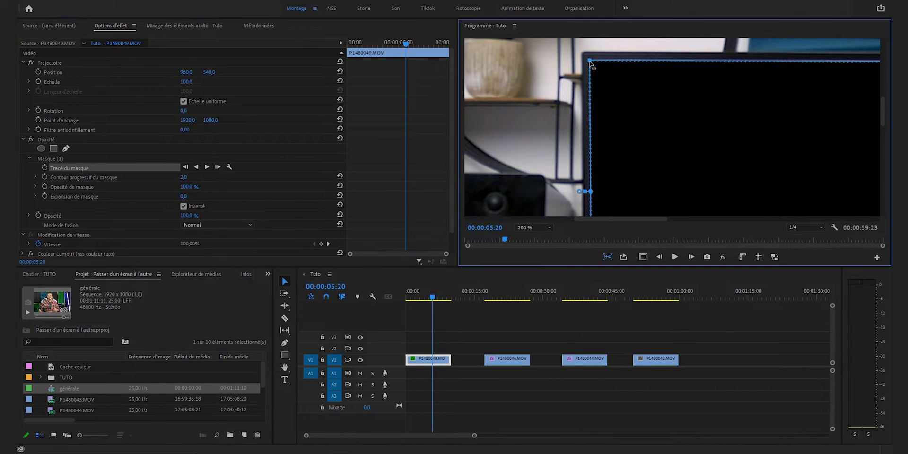
{"action": "left_click", "coordinate": [552, 337]}
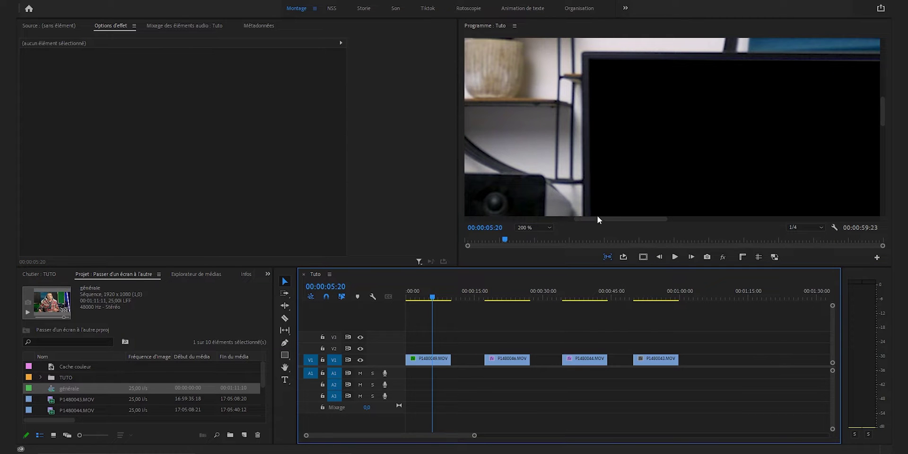
{"action": "left_click_drag", "start_coordinate": [607, 217], "coordinate": [685, 218]}
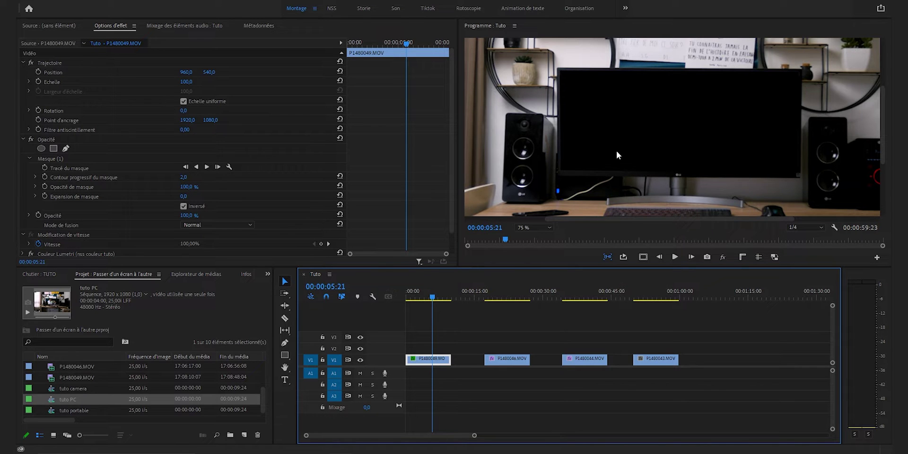
Apply the UltraKey effect to the green-screen phone clip P1480046.MOV and set its Paramètre option to Dynamique.
{"action": "key", "text": "Down"}
{"action": "key", "text": "Down"}
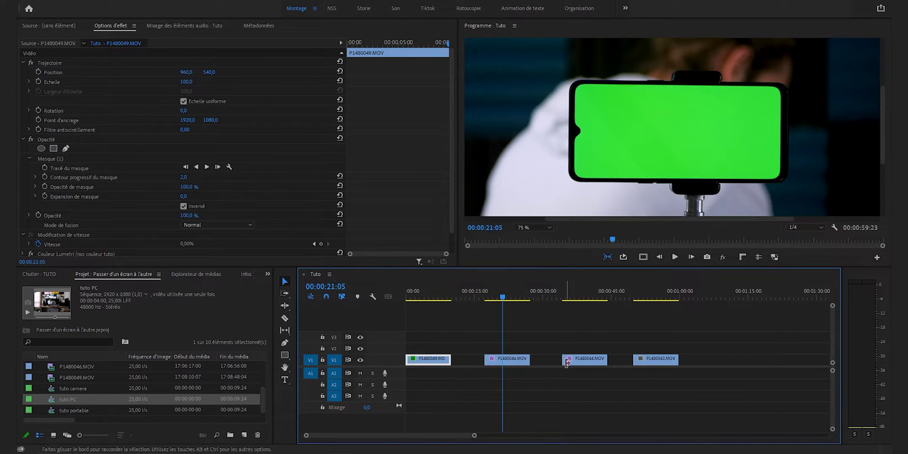
{"action": "scroll", "coordinate": [234, 276], "scroll_direction": "down", "scroll_amount": 2}
{"action": "left_click", "coordinate": [229, 273]}
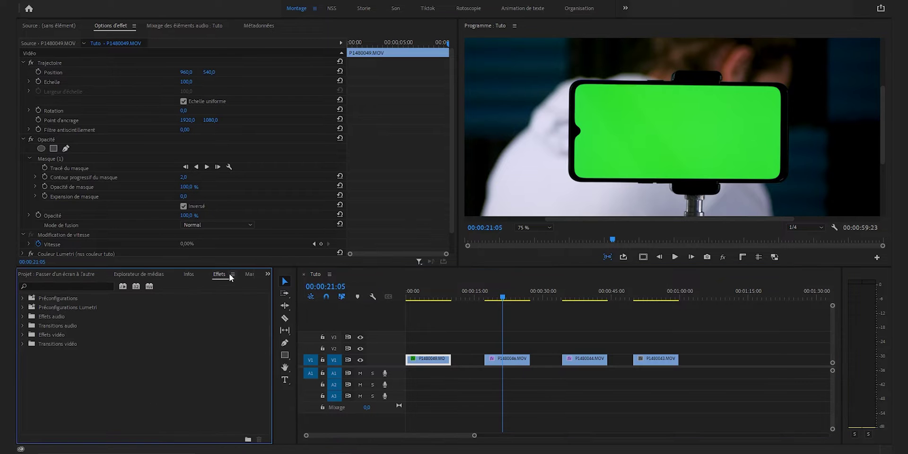
{"action": "left_click", "coordinate": [92, 286]}
{"action": "type", "text": "ultrakey"}
{"action": "left_click_drag", "start_coordinate": [58, 351], "coordinate": [506, 364]}
{"action": "scroll", "coordinate": [388, 182], "scroll_direction": "down", "scroll_amount": 2}
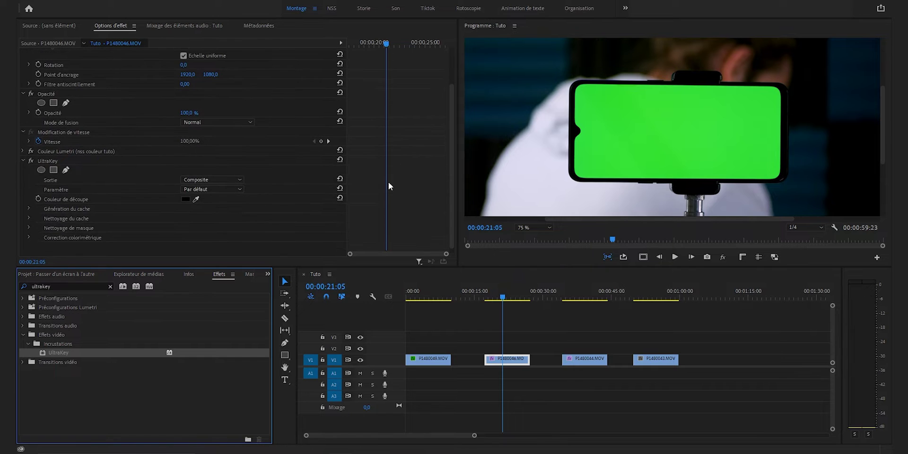
{"action": "scroll", "coordinate": [389, 182], "scroll_direction": "down", "scroll_amount": 1}
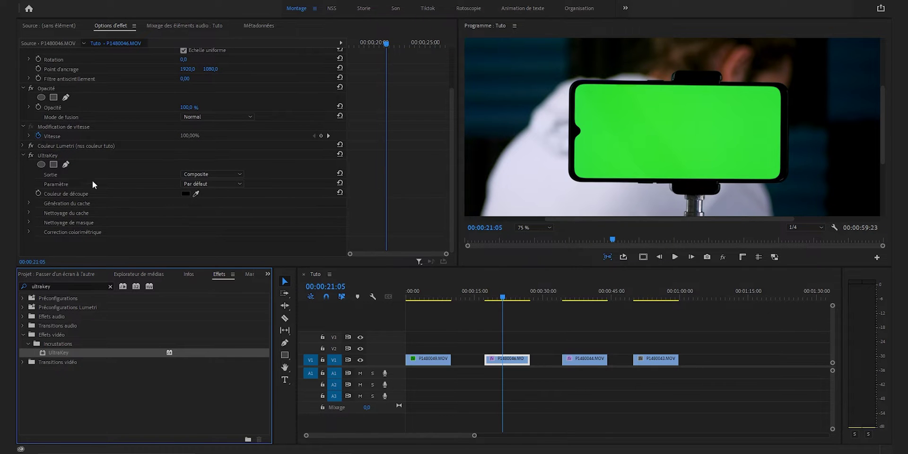
{"action": "left_click", "coordinate": [208, 184]}
{"action": "left_click", "coordinate": [218, 212]}
Try sampling the phone's green screen as the UltraKey key color without a mask, and undo it.
{"action": "left_click", "coordinate": [197, 193]}
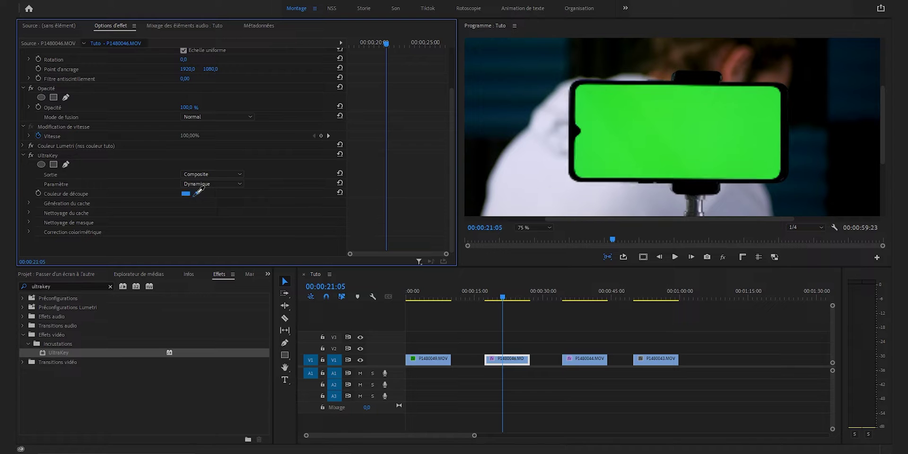
{"action": "left_click", "coordinate": [683, 123]}
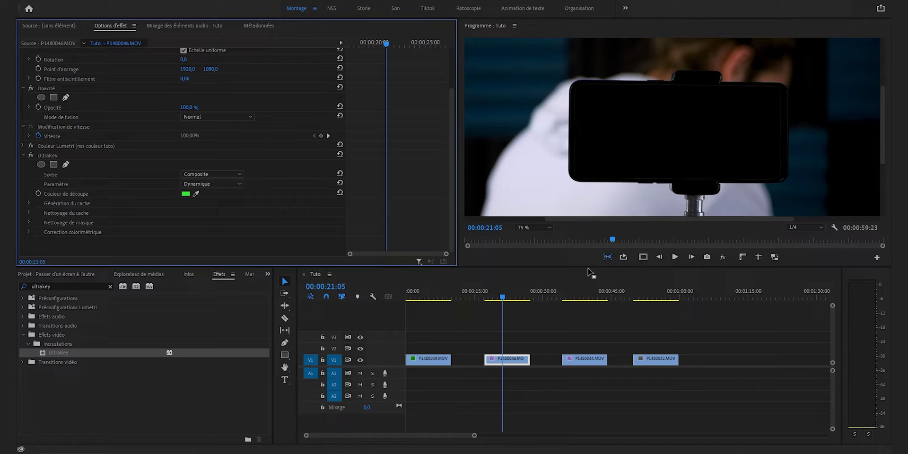
{"action": "key", "text": "ctrl+z"}
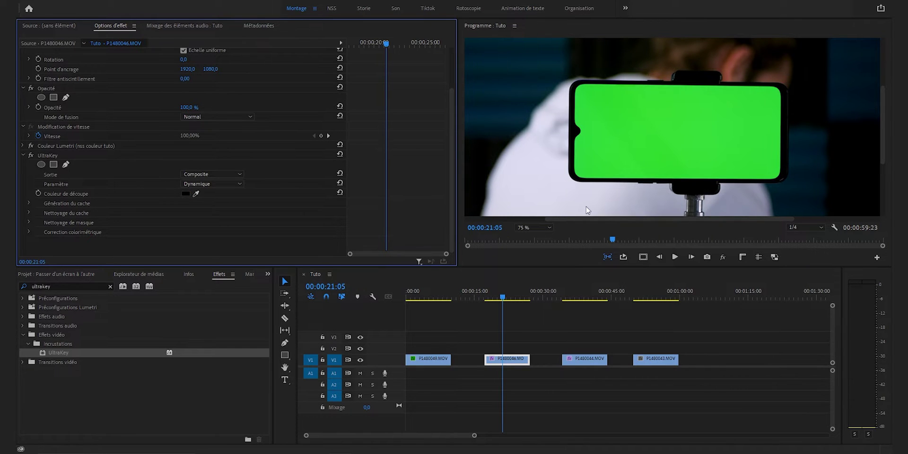
Draw a closed freeform mask on the UltraKey effect around the phone's green screen, with angled points at the corners.
{"action": "left_click", "coordinate": [67, 163]}
{"action": "left_click", "coordinate": [583, 81]}
{"action": "left_click", "coordinate": [573, 88]}
{"action": "left_click", "coordinate": [571, 173]}
{"action": "left_click", "coordinate": [578, 180]}
{"action": "left_click", "coordinate": [773, 183]}
{"action": "left_click", "coordinate": [783, 173]}
{"action": "left_click", "coordinate": [786, 94]}
{"action": "left_click", "coordinate": [778, 84]}
{"action": "left_click", "coordinate": [583, 81]}
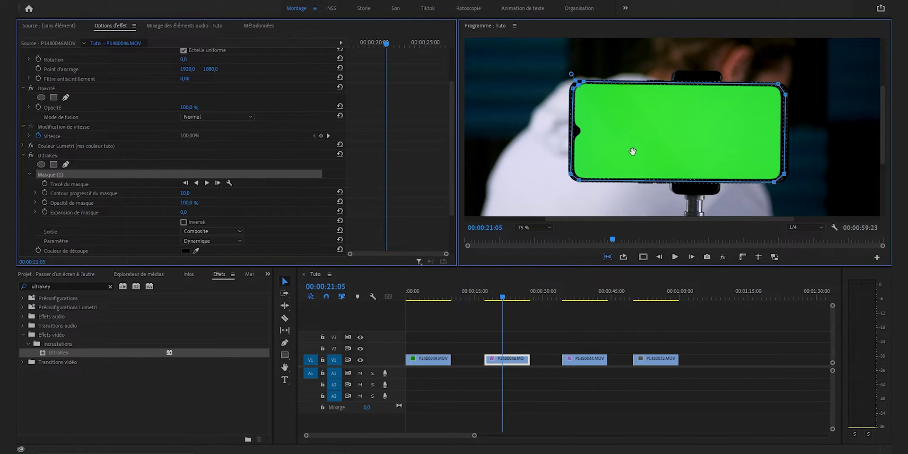
Set the UltraKey mask's feather to 5 and sample the phone's green as the key color.
{"action": "left_click", "coordinate": [192, 192]}
{"action": "type", "text": "5"}
{"action": "key", "text": "Return"}
{"action": "scroll", "coordinate": [194, 203], "scroll_direction": "down", "scroll_amount": 2}
{"action": "left_click", "coordinate": [655, 127]}
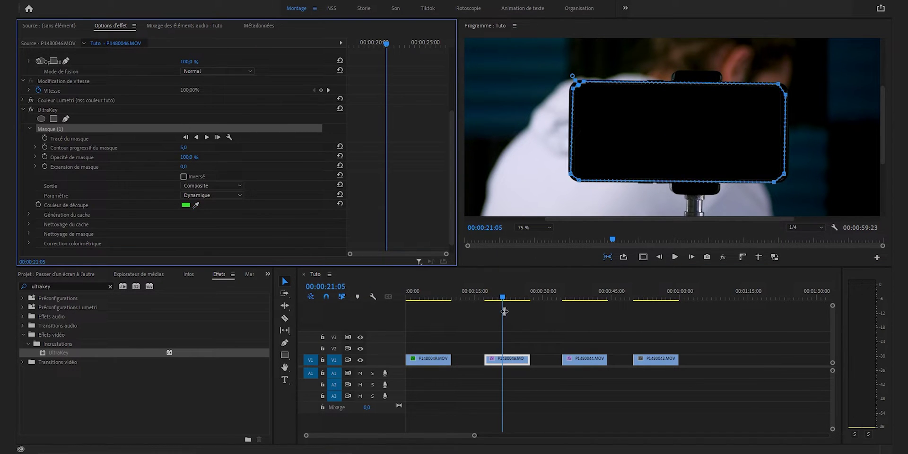
Apply the UltraKey effect to the camera clip P1480044.MOV.
{"action": "left_click", "coordinate": [536, 319]}
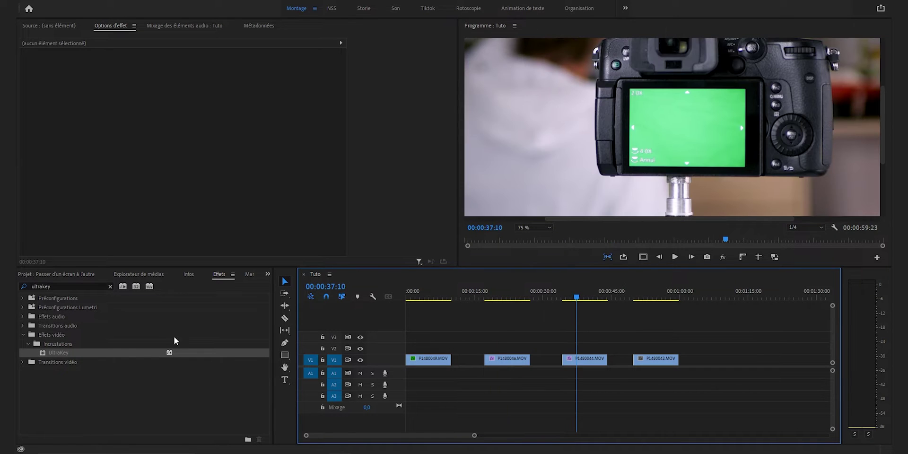
{"action": "left_click_drag", "start_coordinate": [60, 356], "coordinate": [584, 364]}
{"action": "scroll", "coordinate": [248, 211], "scroll_direction": "down", "scroll_amount": 2}
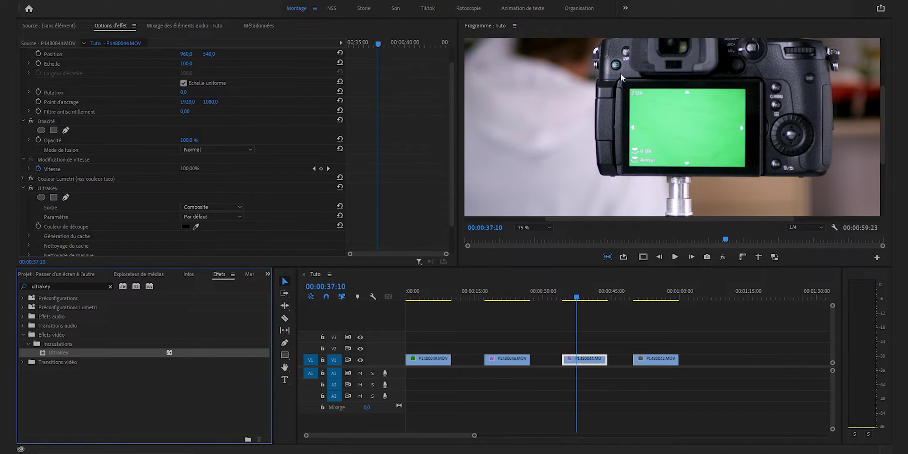
Draw a closed four-point freeform mask on the UltraKey effect around the camera's green display.
{"action": "left_click", "coordinate": [620, 65]}
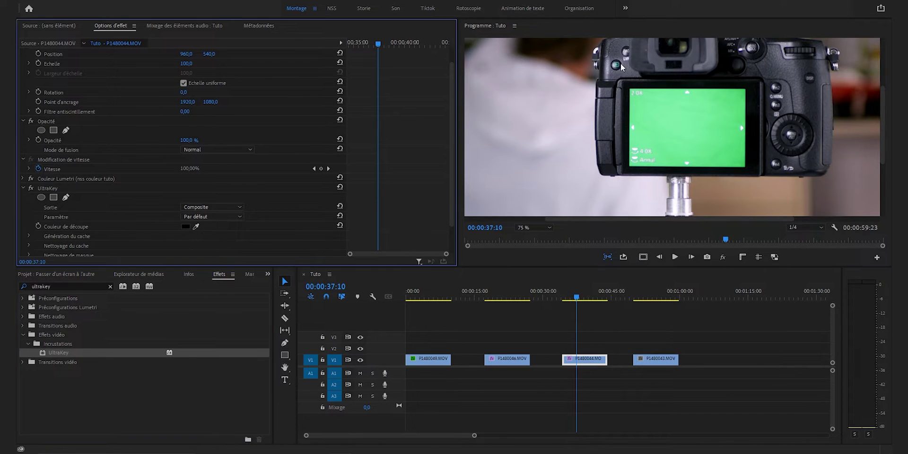
{"action": "left_click", "coordinate": [66, 198]}
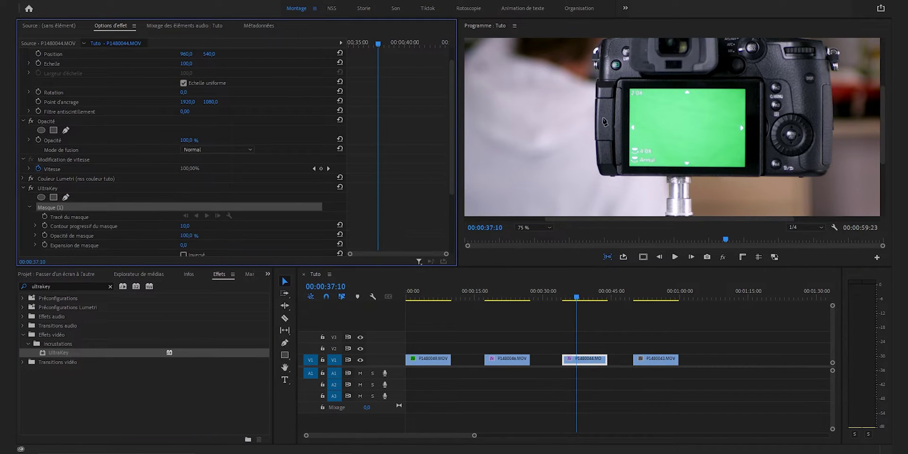
{"action": "left_click", "coordinate": [626, 86]}
{"action": "left_click", "coordinate": [624, 169]}
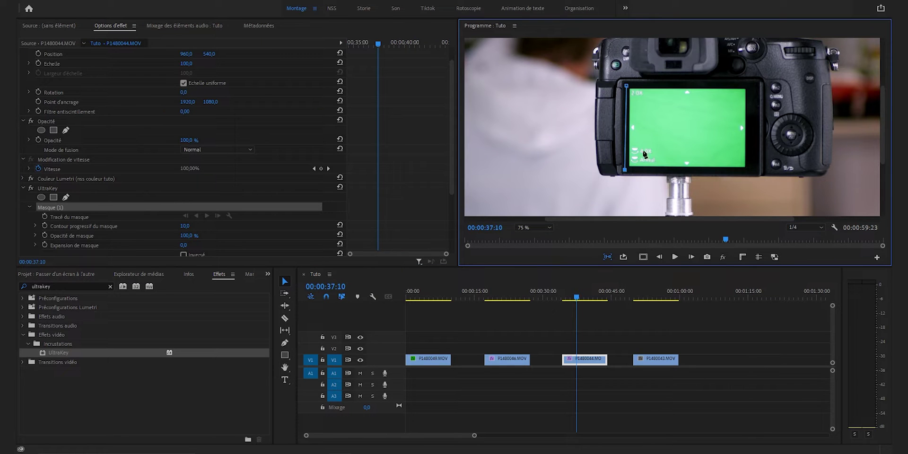
{"action": "left_click", "coordinate": [751, 174]}
{"action": "left_click", "coordinate": [752, 85]}
Set UltraKey's Paramètre option to Dynamique and sample the camera display's green as the key color.
{"action": "scroll", "coordinate": [231, 215], "scroll_direction": "down", "scroll_amount": 2}
{"action": "left_click", "coordinate": [228, 218]}
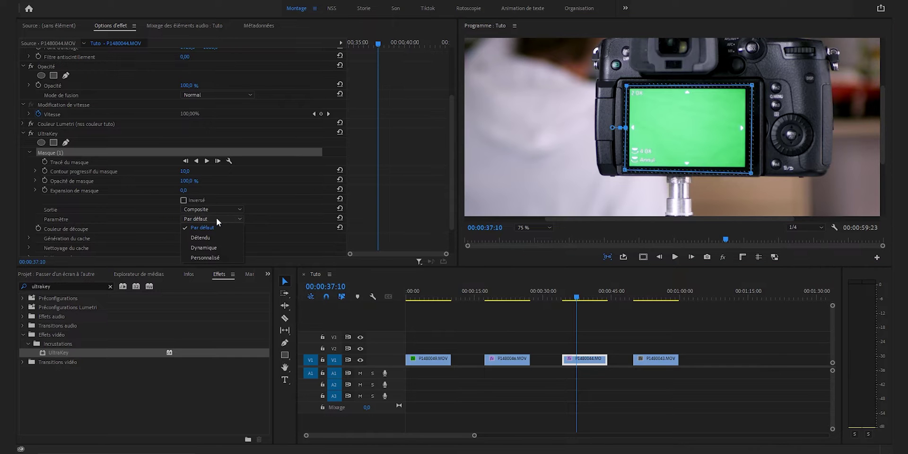
{"action": "left_click", "coordinate": [229, 248]}
{"action": "left_click", "coordinate": [195, 228]}
{"action": "left_click", "coordinate": [713, 137]}
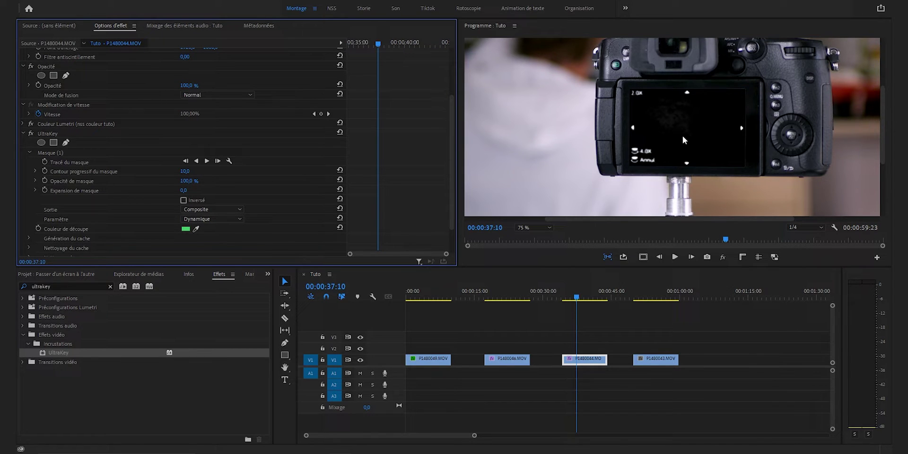
Switch UltraKey's Sortie to Couche Alpha and resample the key color from a lighter green area near the display's right edge.
{"action": "left_click", "coordinate": [212, 211]}
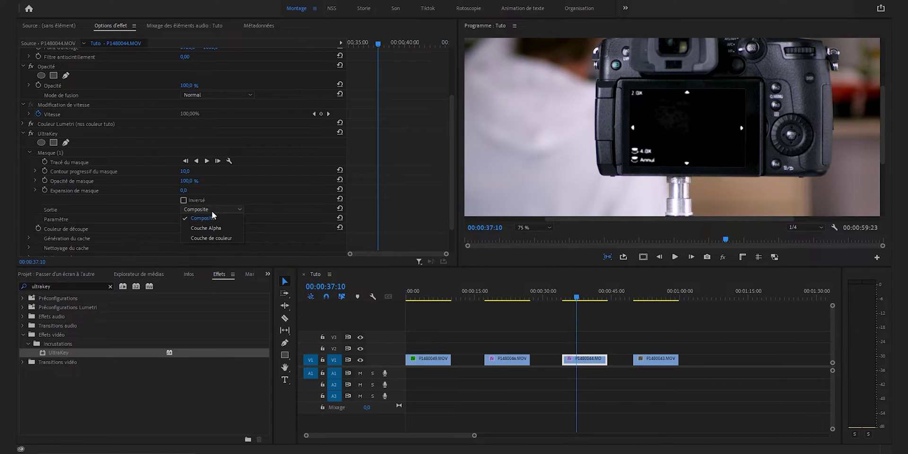
{"action": "left_click", "coordinate": [221, 226]}
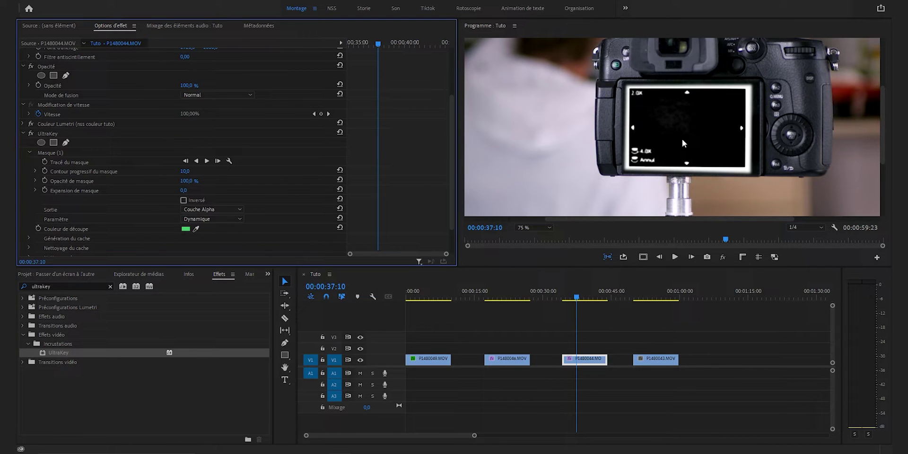
{"action": "left_click", "coordinate": [196, 228]}
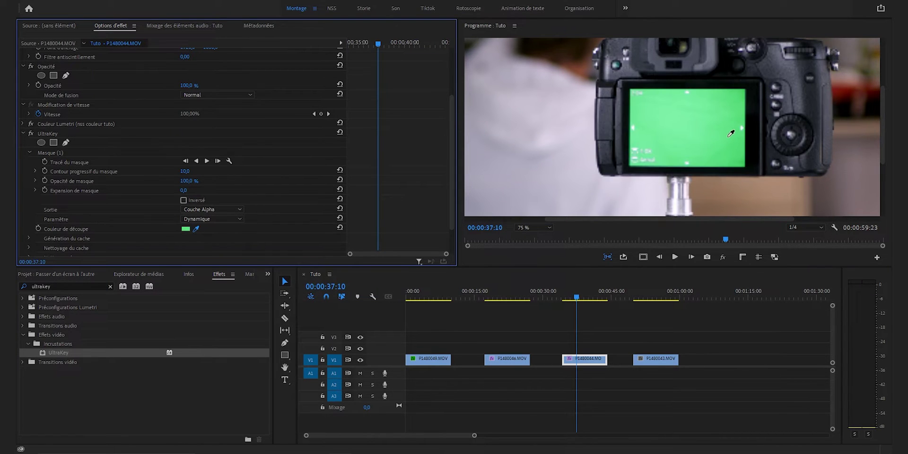
{"action": "left_click", "coordinate": [733, 117]}
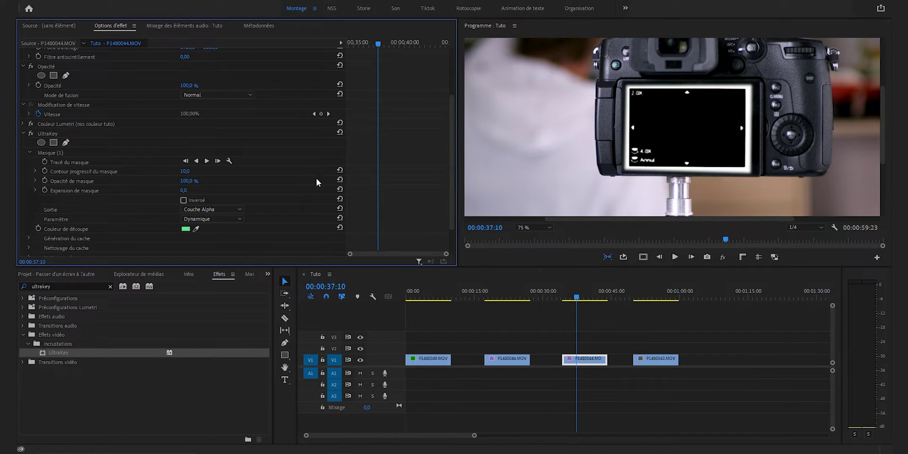
Expand UltraKey's Génération du cache settings and set Sortie back to Composite.
{"action": "scroll", "coordinate": [316, 178], "scroll_direction": "down", "scroll_amount": 2}
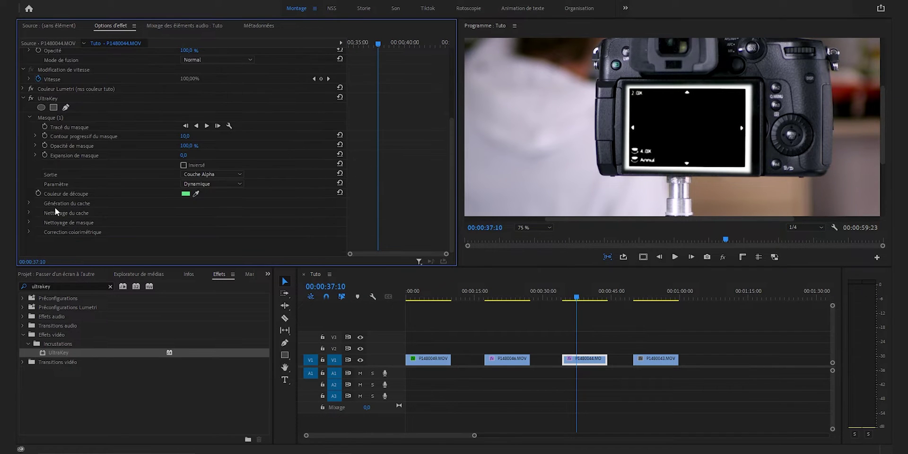
{"action": "left_click", "coordinate": [29, 203]}
{"action": "scroll", "coordinate": [63, 200], "scroll_direction": "down", "scroll_amount": 3}
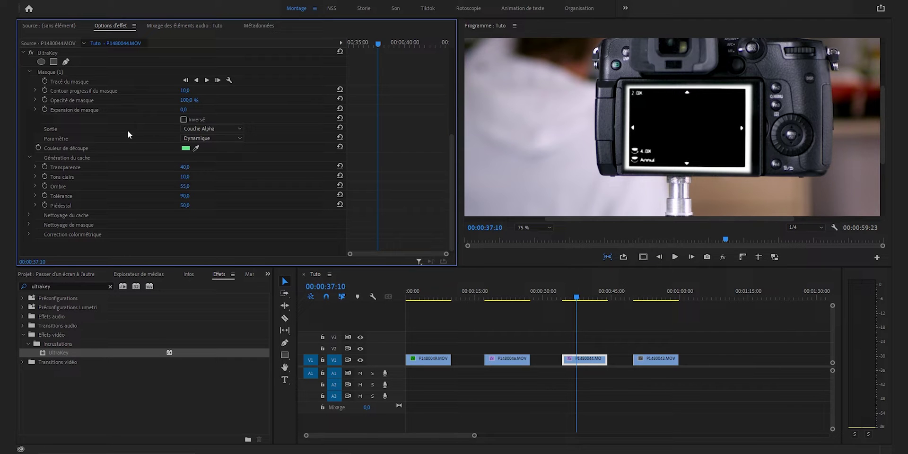
{"action": "left_click", "coordinate": [208, 129]}
{"action": "left_click", "coordinate": [213, 141]}
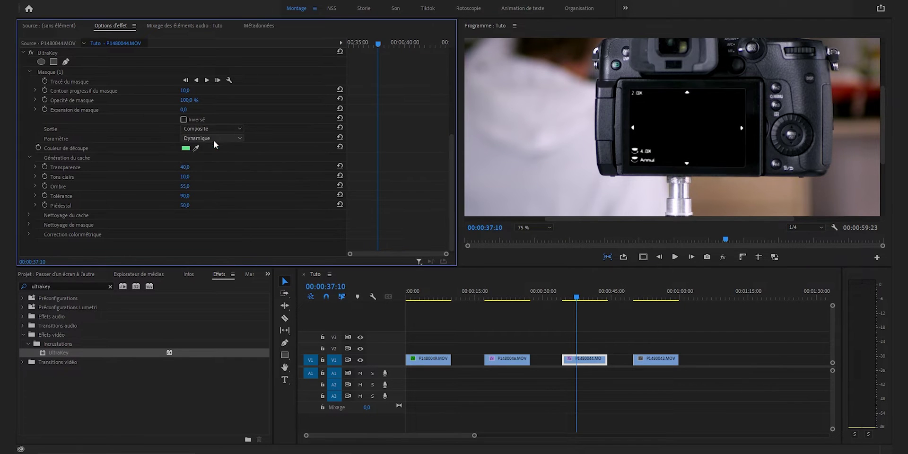
Draw a closed four-corner opacity mask around the camera's display, invert it and set its feather to 2.
{"action": "scroll", "coordinate": [264, 202], "scroll_direction": "up", "scroll_amount": 2}
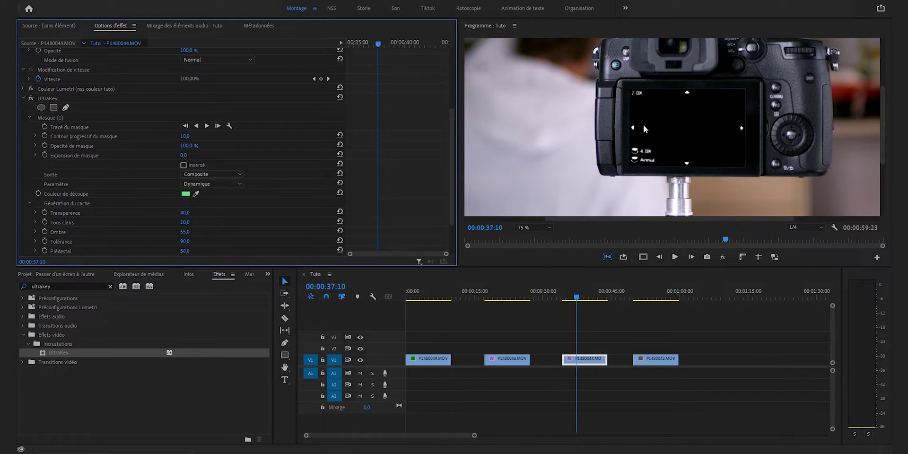
{"action": "scroll", "coordinate": [64, 120], "scroll_direction": "up", "scroll_amount": 3}
{"action": "left_click", "coordinate": [66, 106]}
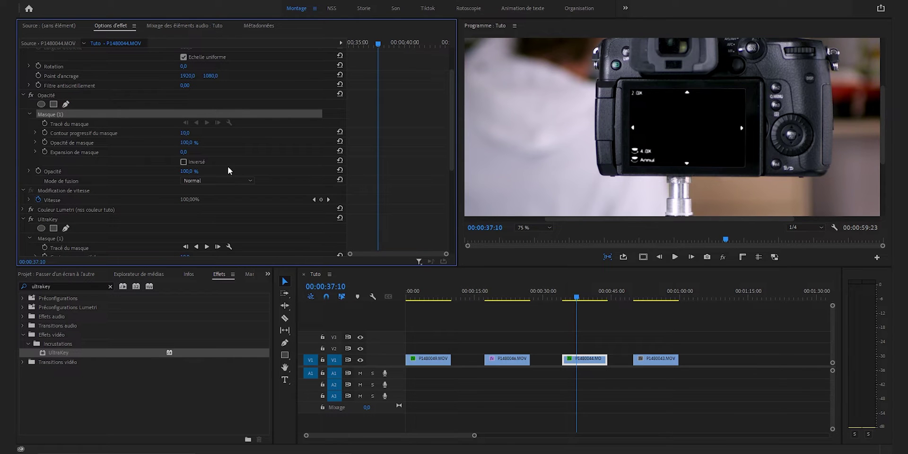
{"action": "scroll", "coordinate": [545, 231], "scroll_direction": "down", "scroll_amount": 3}
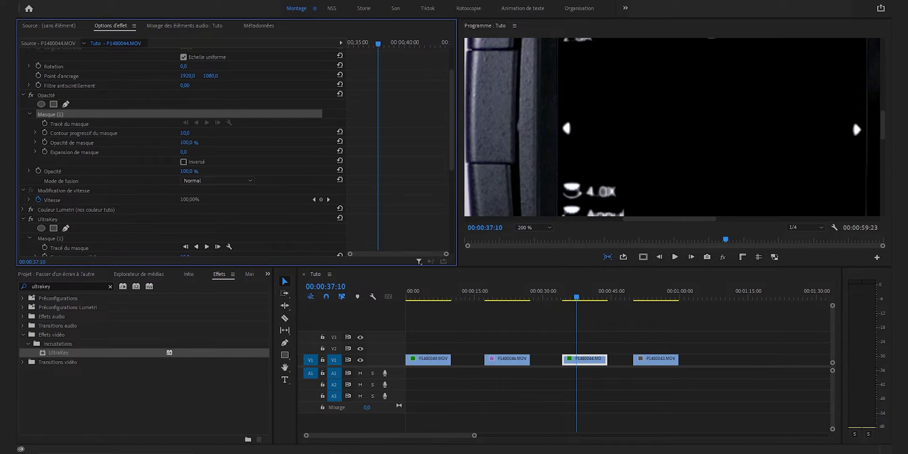
{"action": "scroll", "coordinate": [564, 78], "scroll_direction": "up", "scroll_amount": 2}
{"action": "left_click", "coordinate": [562, 72]}
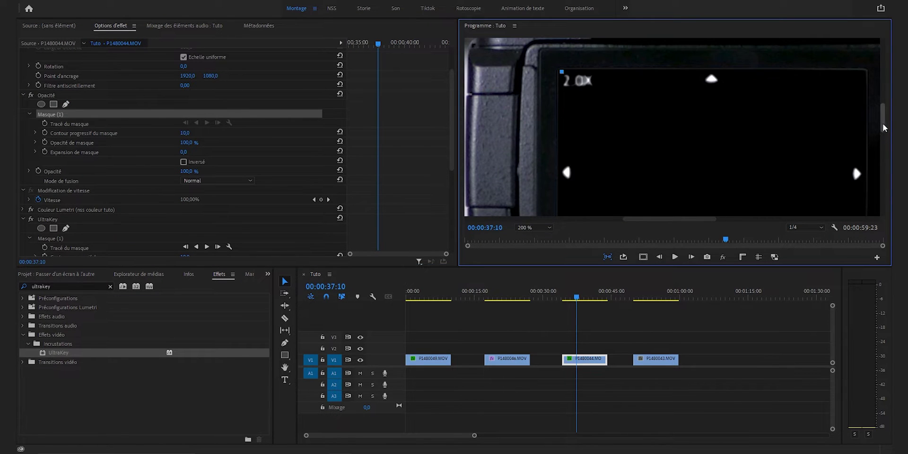
{"action": "left_click_drag", "start_coordinate": [883, 124], "coordinate": [882, 153]}
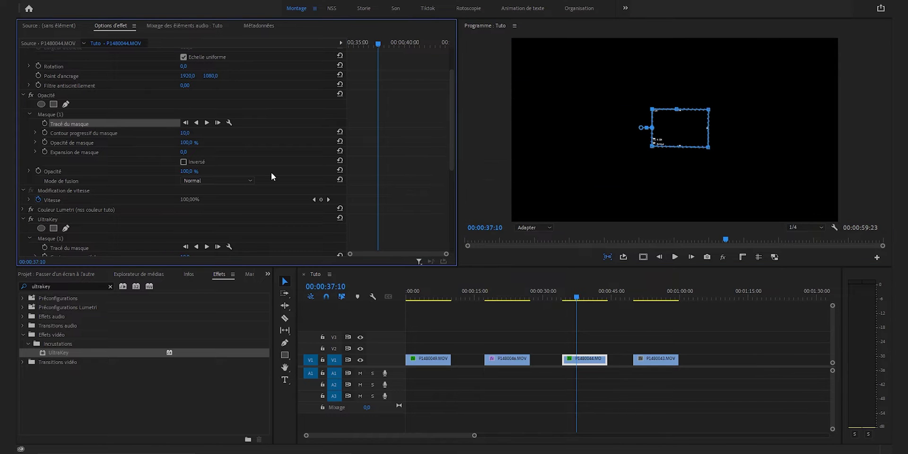
{"action": "left_click", "coordinate": [184, 161]}
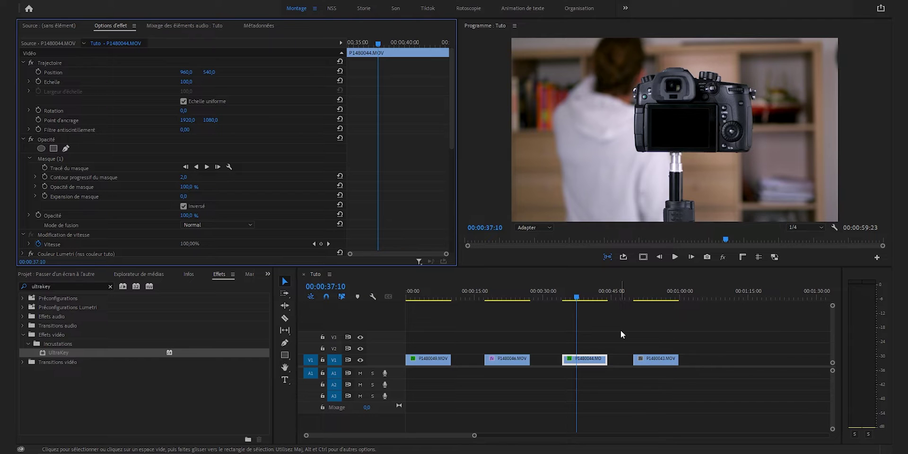
Nest the desk monitor clip P1480049.MOV as a sequence named pc.
{"action": "left_click", "coordinate": [646, 297]}
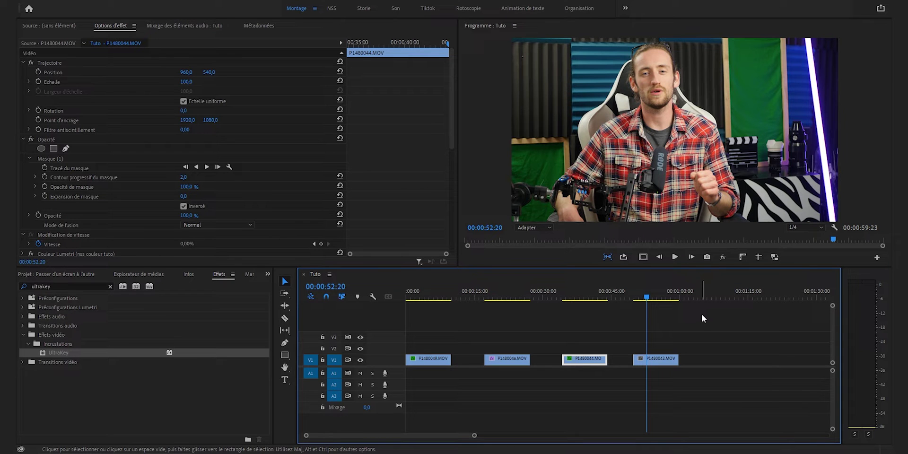
{"action": "left_click", "coordinate": [435, 297]}
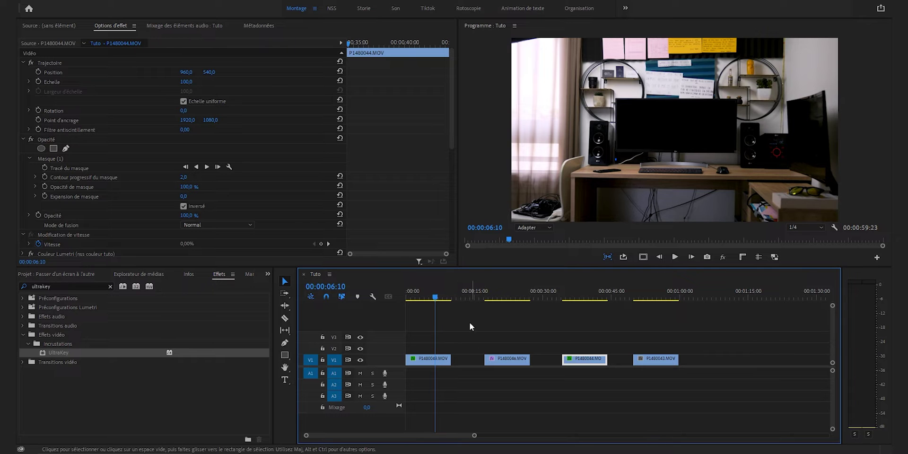
{"action": "left_click", "coordinate": [444, 360]}
{"action": "right_click", "coordinate": [444, 359]}
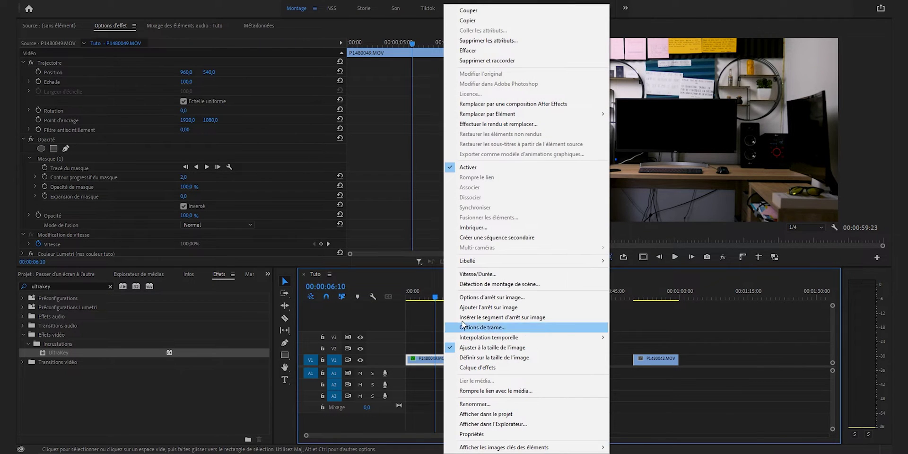
{"action": "left_click", "coordinate": [503, 227]}
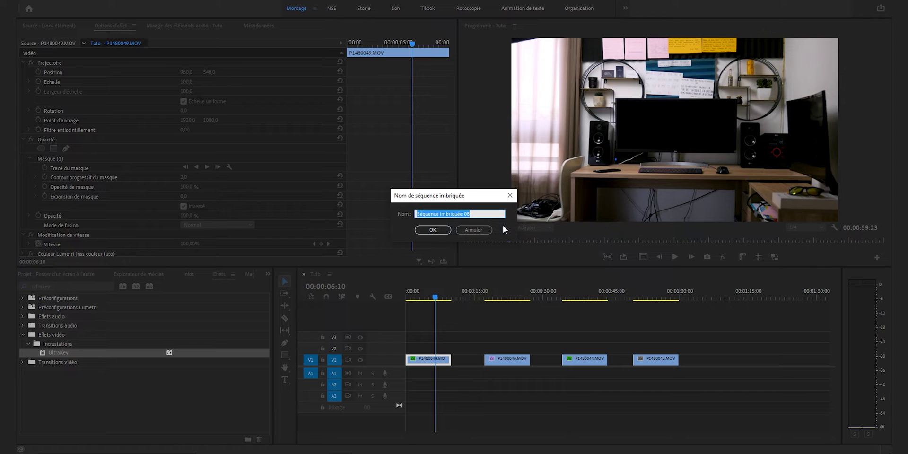
{"action": "type", "text": "pc"}
{"action": "left_click", "coordinate": [437, 232]}
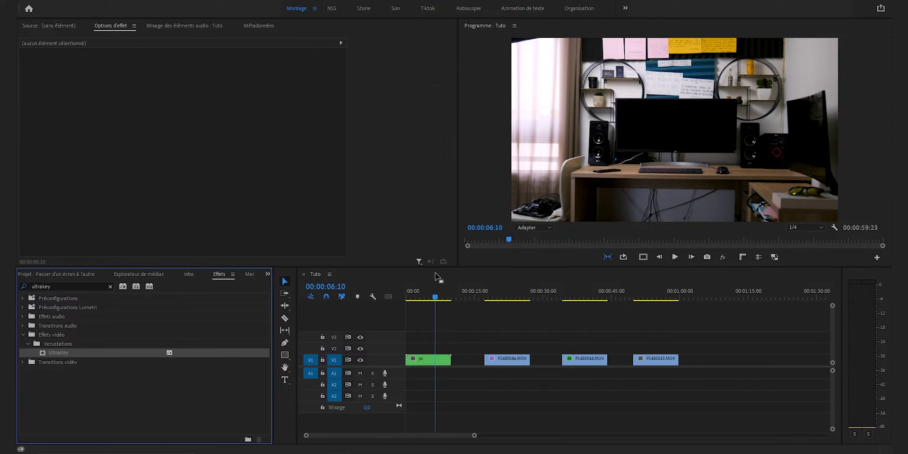
Nest the phone clip P1480046.MOV as a sequence named telephone.
{"action": "left_click", "coordinate": [508, 296]}
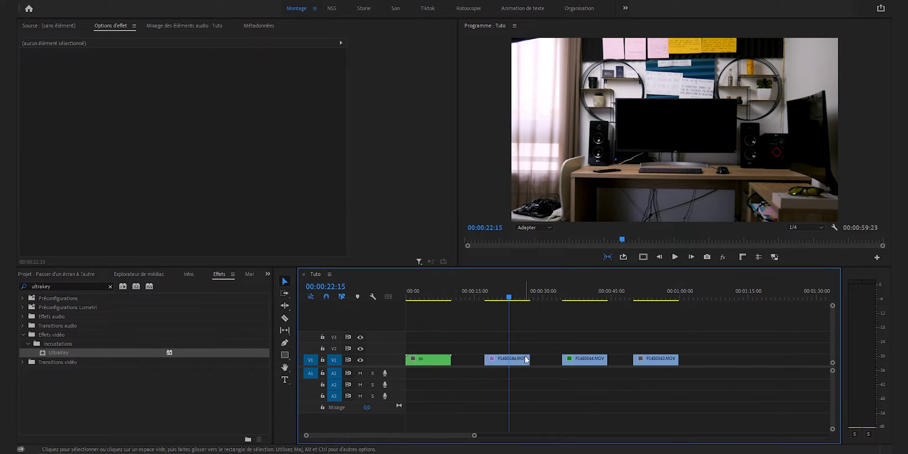
{"action": "right_click", "coordinate": [517, 361]}
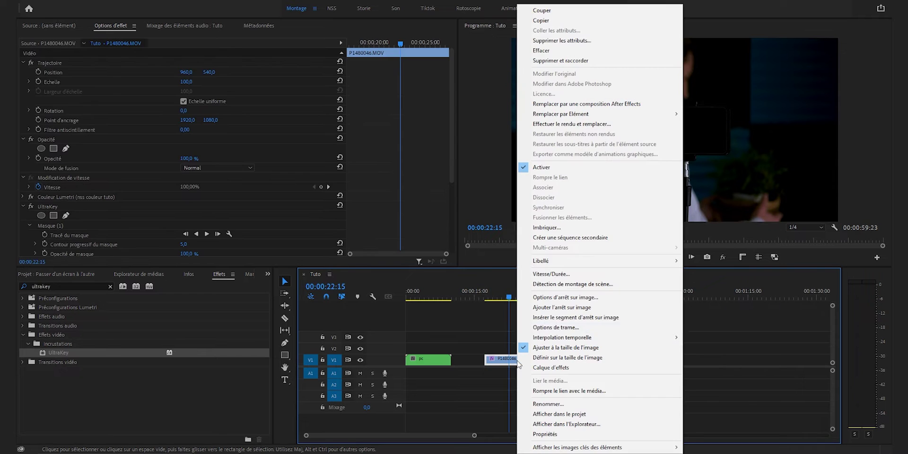
{"action": "left_click", "coordinate": [556, 229]}
{"action": "type", "text": "t"}
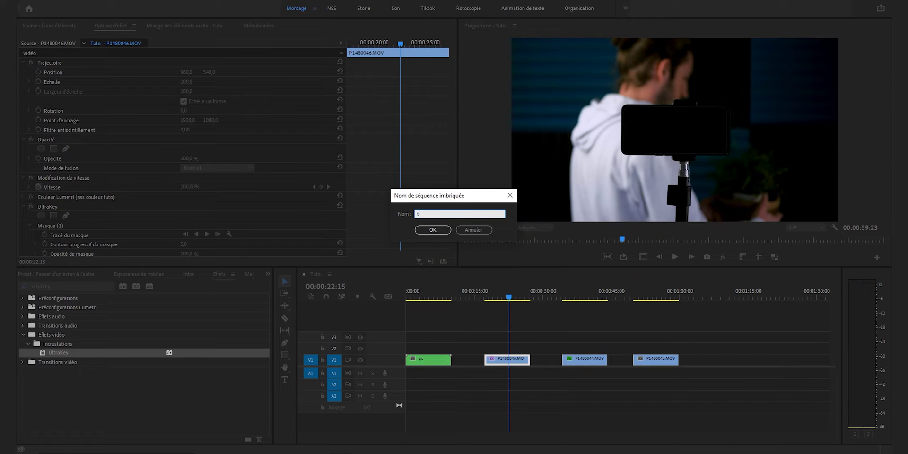
{"action": "type", "text": "elephone"}
{"action": "left_click", "coordinate": [433, 230]}
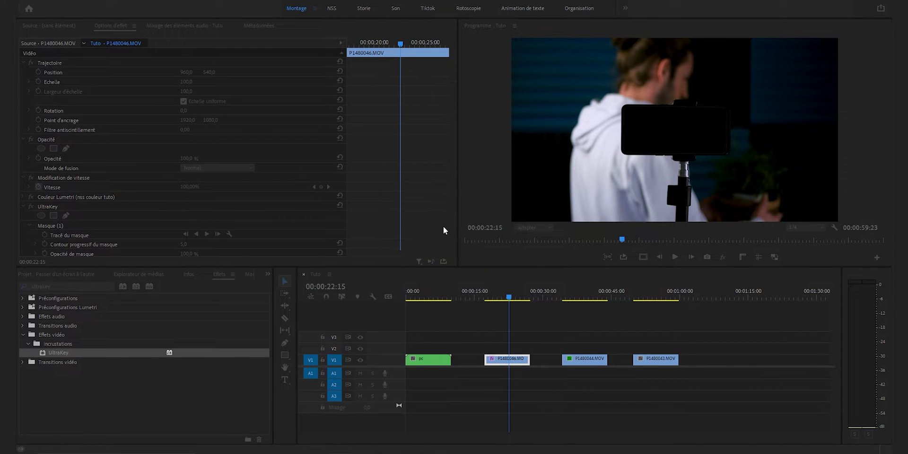
Nest the camera clip P1480044.MOV as a sequence named gh5.
{"action": "left_click", "coordinate": [593, 336]}
{"action": "left_click", "coordinate": [643, 326]}
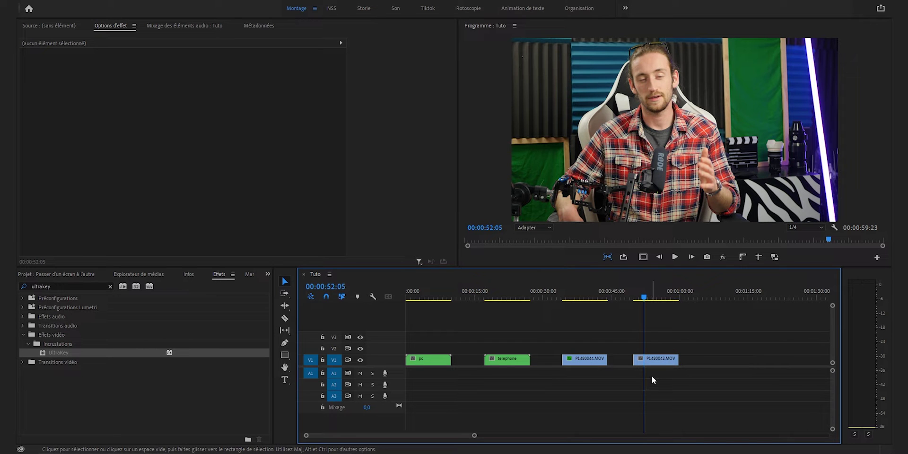
{"action": "left_click", "coordinate": [583, 297]}
{"action": "left_click", "coordinate": [595, 361]}
{"action": "right_click", "coordinate": [594, 362]}
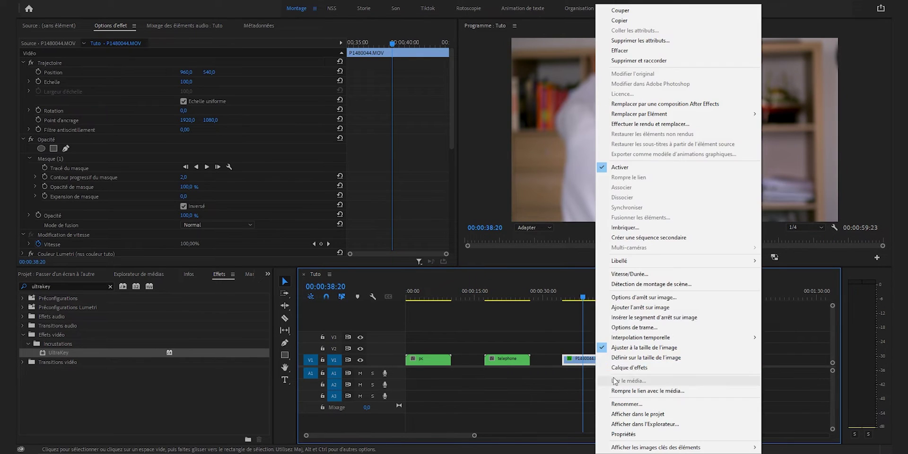
{"action": "left_click", "coordinate": [662, 229]}
{"action": "type", "text": "gh5"}
{"action": "key", "text": "Return"}
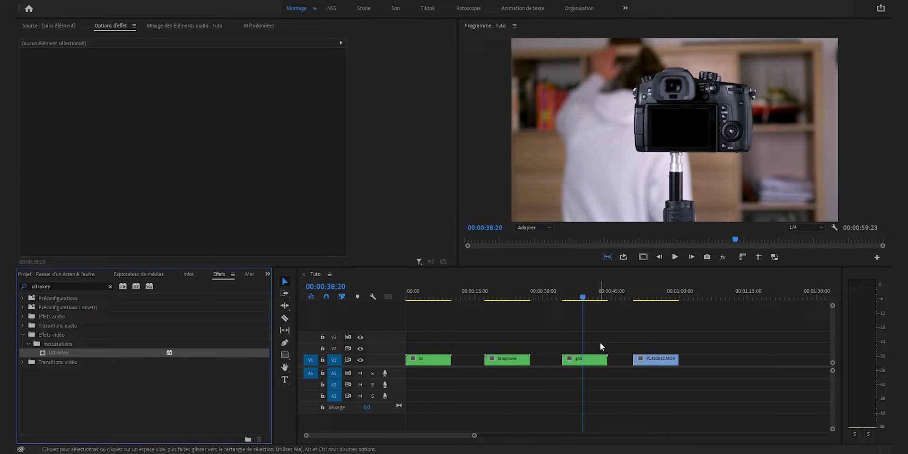
Review the last clip and the nested gh5, telephone and pc sequences in turn along the timeline.
{"action": "left_click", "coordinate": [666, 293]}
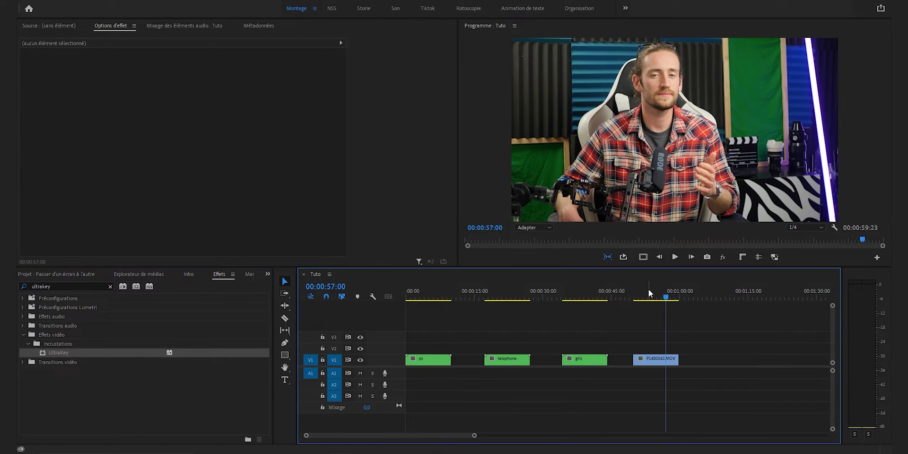
{"action": "left_click", "coordinate": [579, 293]}
{"action": "left_click", "coordinate": [509, 293]}
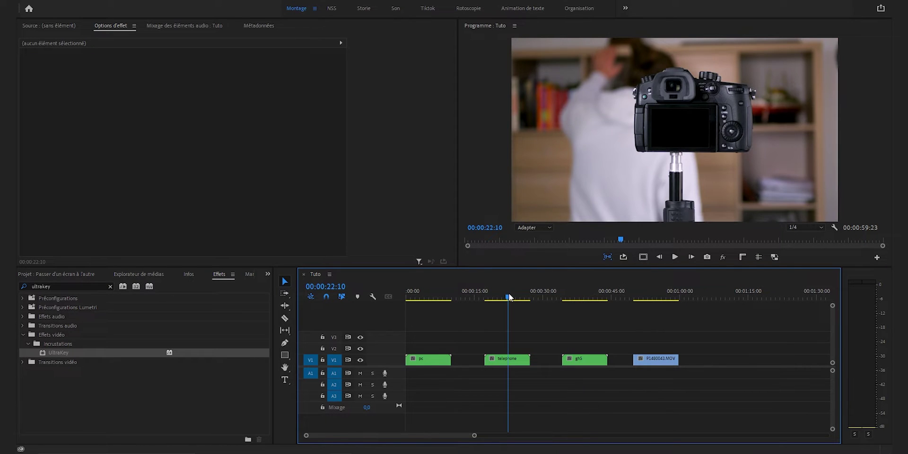
{"action": "left_click", "coordinate": [437, 294]}
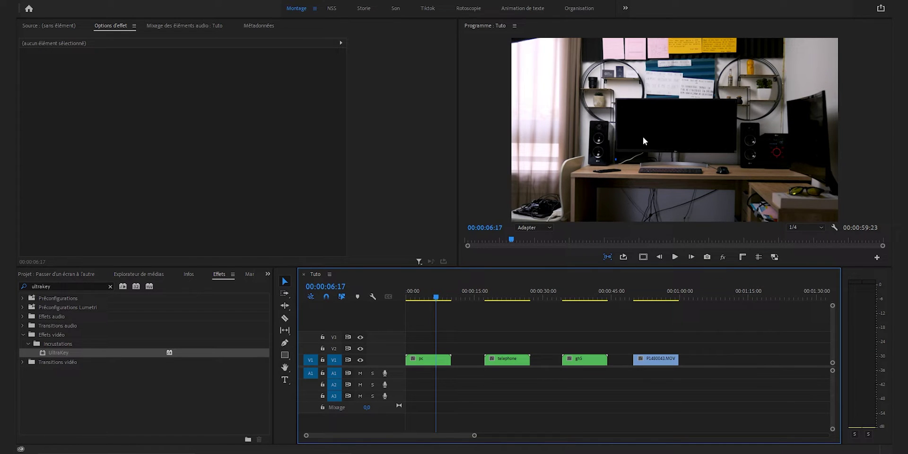
Copy the nested telephone clip from the Tuto sequence and paste it into the pc sequence after P1480049.MOV.
{"action": "left_click", "coordinate": [511, 364]}
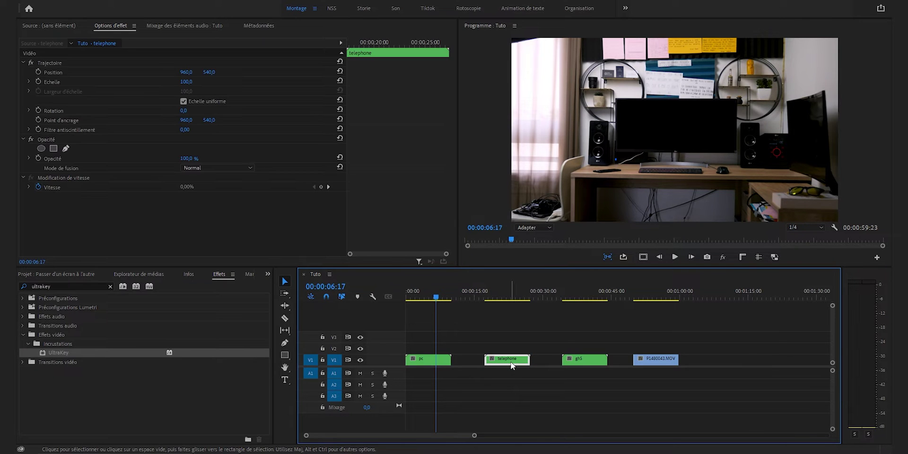
{"action": "left_click", "coordinate": [430, 361]}
{"action": "double_click", "coordinate": [433, 362]}
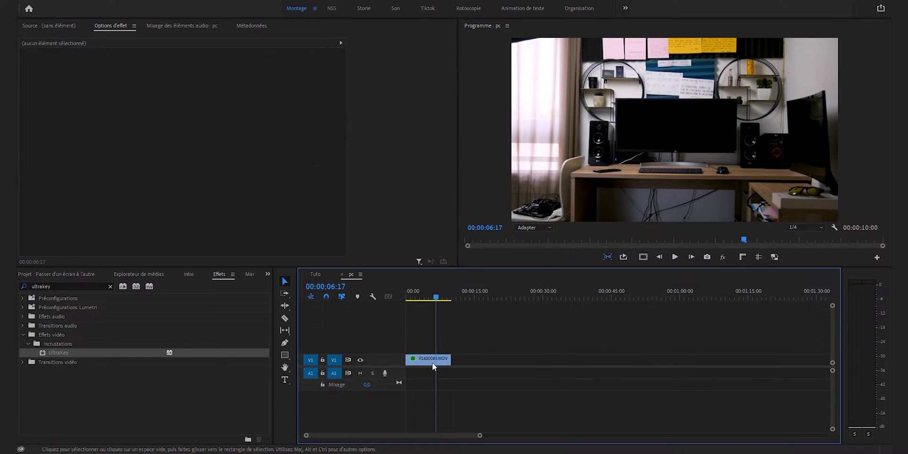
{"action": "left_click", "coordinate": [463, 293]}
{"action": "key", "text": "ctrl+v"}
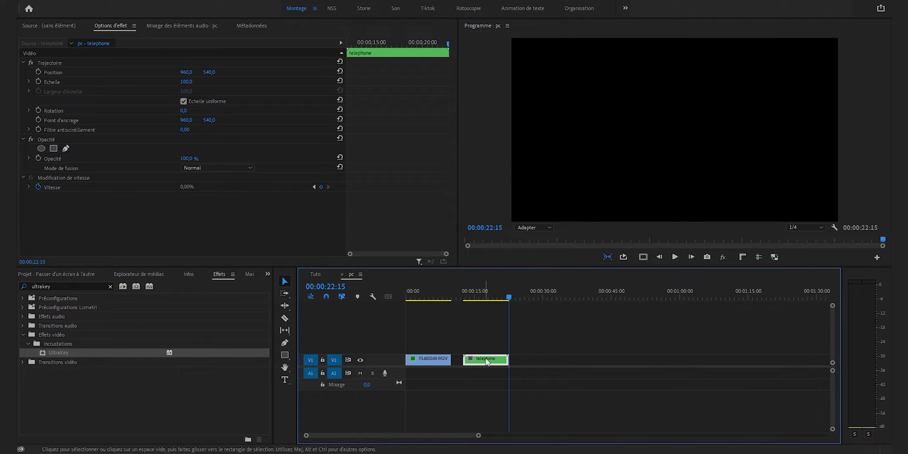
Stack P1480049.MOV on V3 above the telephone nest on V2, both starting at the beginning of the pc sequence, leaving V1 empty.
{"action": "left_click", "coordinate": [424, 293]}
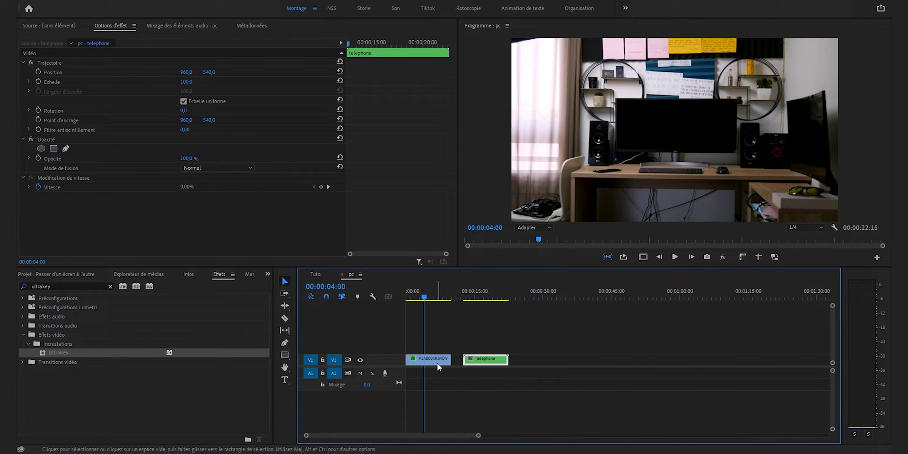
{"action": "left_click_drag", "start_coordinate": [433, 361], "coordinate": [433, 347]}
{"action": "left_click_drag", "start_coordinate": [481, 362], "coordinate": [425, 362]}
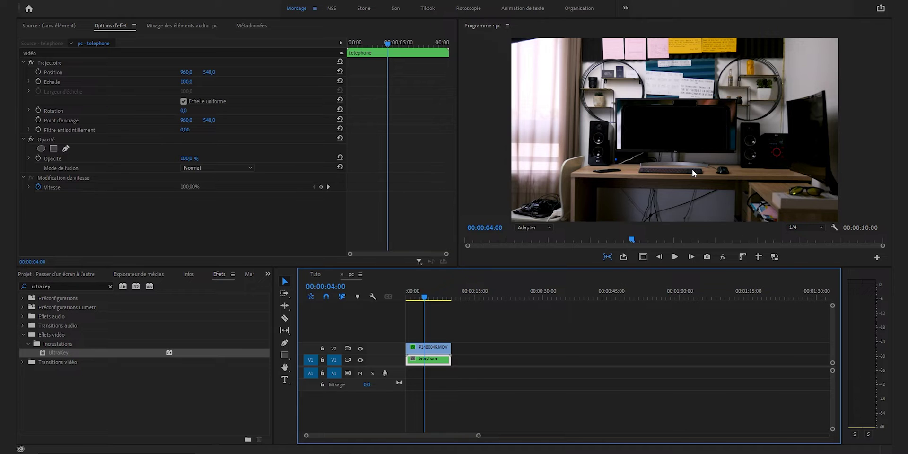
{"action": "scroll", "coordinate": [532, 229], "scroll_direction": "down", "scroll_amount": 3}
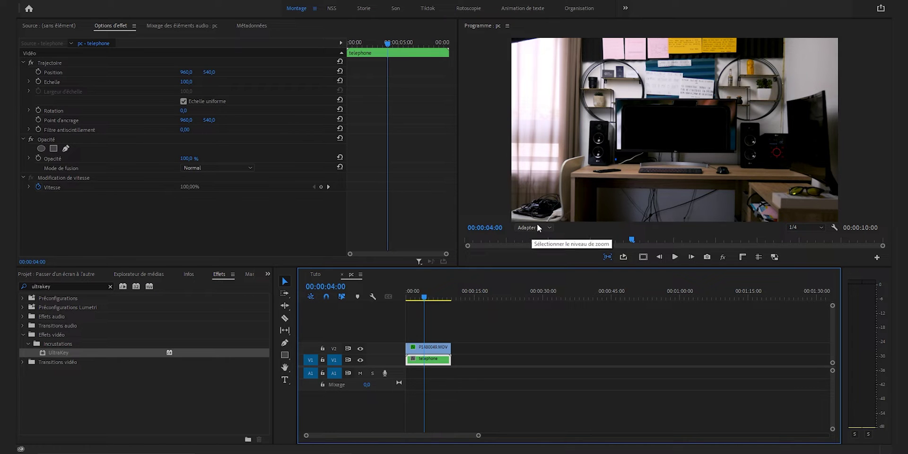
{"action": "scroll", "coordinate": [538, 223], "scroll_direction": "down", "scroll_amount": 1}
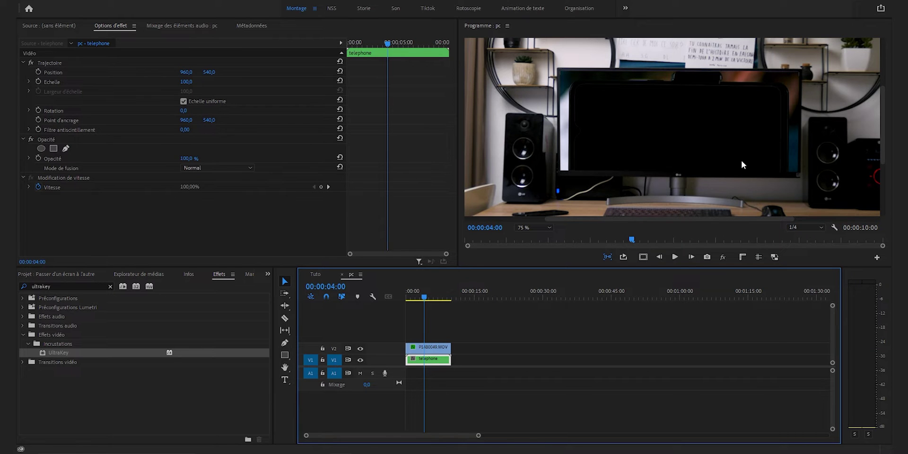
{"action": "left_click_drag", "start_coordinate": [467, 325], "coordinate": [422, 346]}
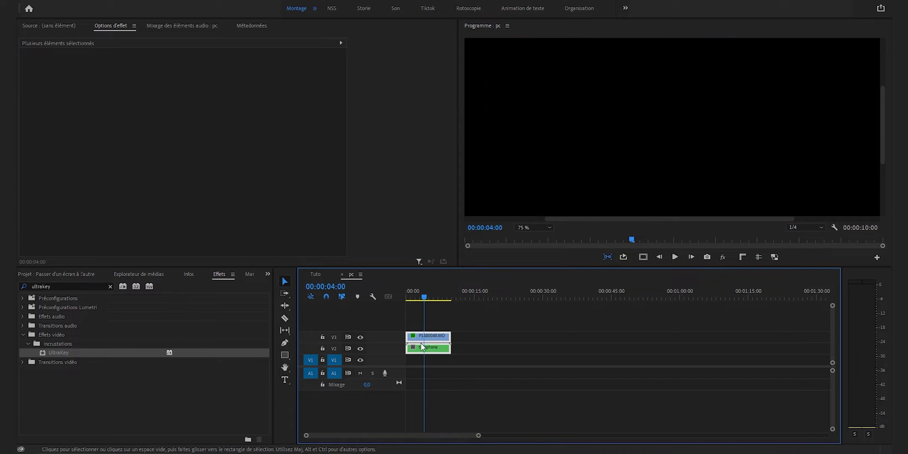
Create a red FF0000 colour matte at 1920 x 1080 named Cache couleur and place it on V1 beneath the telephone nest.
{"action": "scroll", "coordinate": [123, 273], "scroll_direction": "up", "scroll_amount": 4}
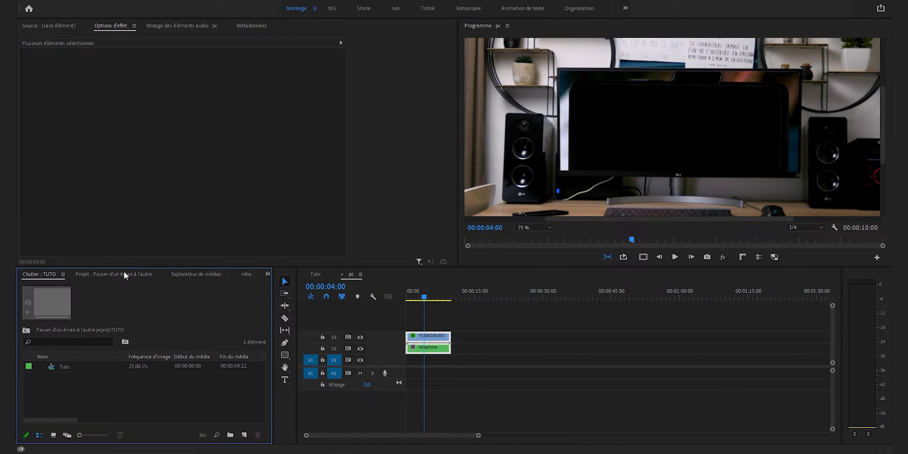
{"action": "right_click", "coordinate": [90, 393]}
{"action": "mouse_move", "coordinate": [167, 264]}
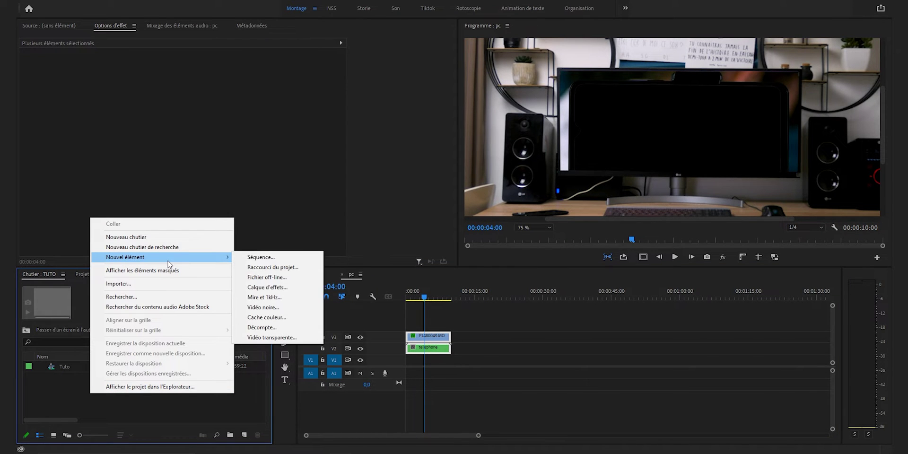
{"action": "left_click", "coordinate": [272, 318]}
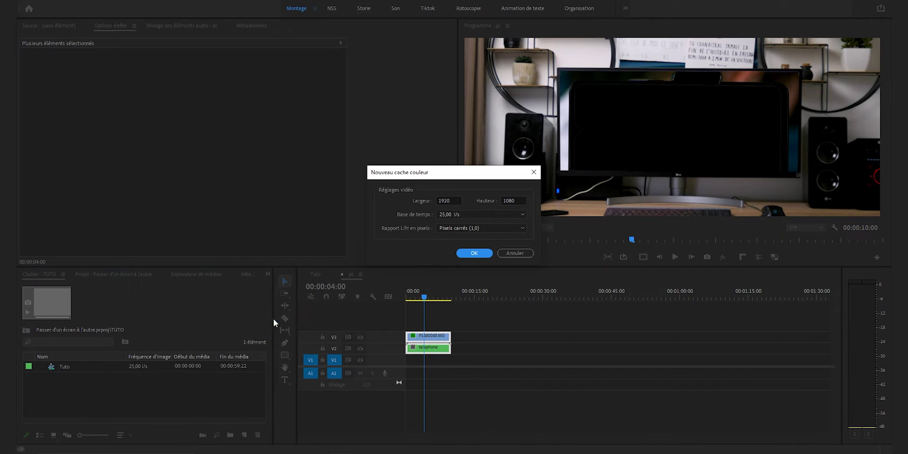
{"action": "left_click", "coordinate": [474, 254]}
{"action": "mouse_move", "coordinate": [509, 182]}
{"action": "left_mouse_down"}
{"action": "mouse_move", "coordinate": [590, 266]}
{"action": "mouse_move", "coordinate": [628, 286]}
{"action": "left_mouse_up"}
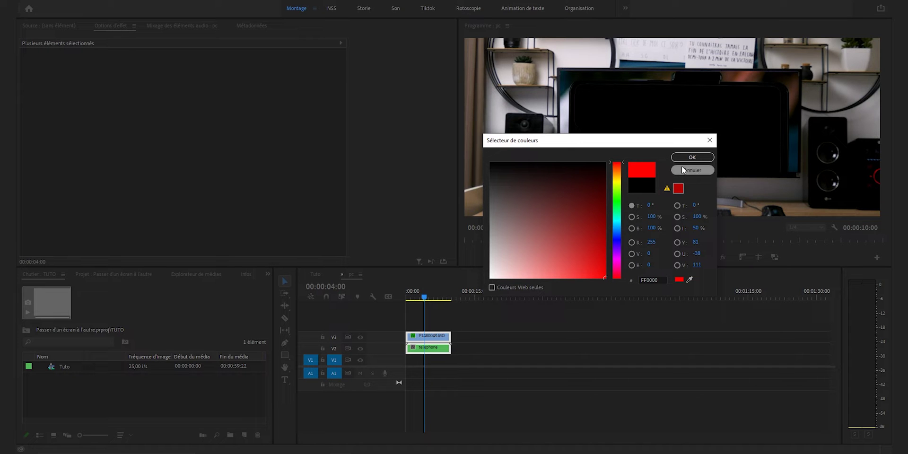
{"action": "left_click", "coordinate": [691, 158]}
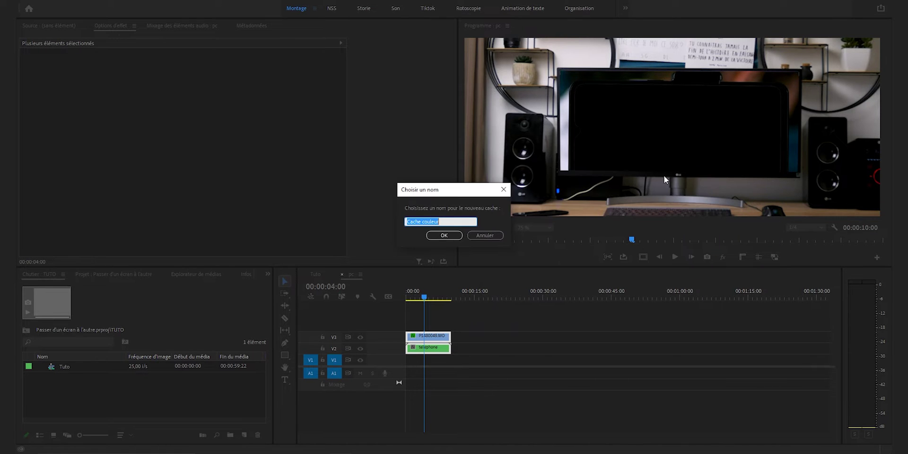
{"action": "left_click", "coordinate": [444, 235]}
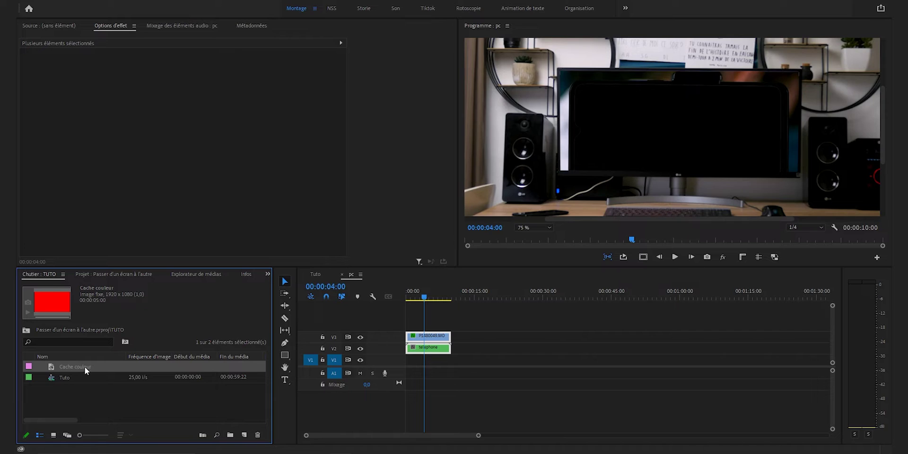
{"action": "left_click_drag", "start_coordinate": [85, 366], "coordinate": [409, 361]}
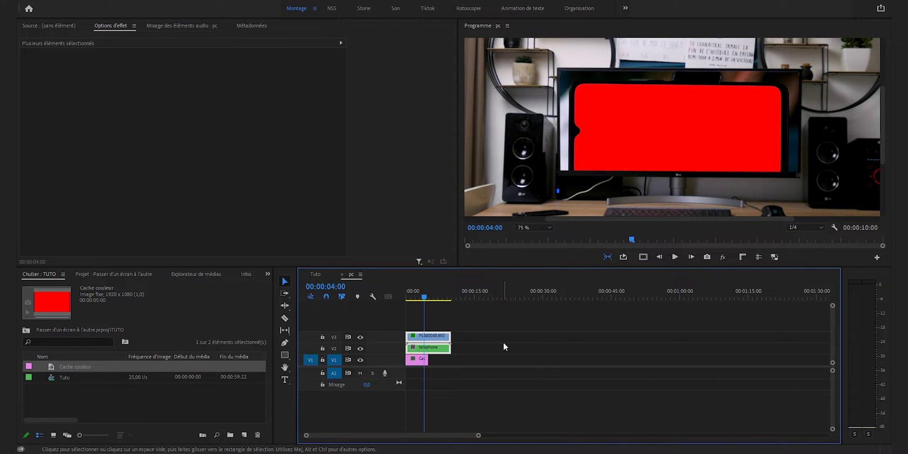
{"action": "left_click", "coordinate": [511, 330]}
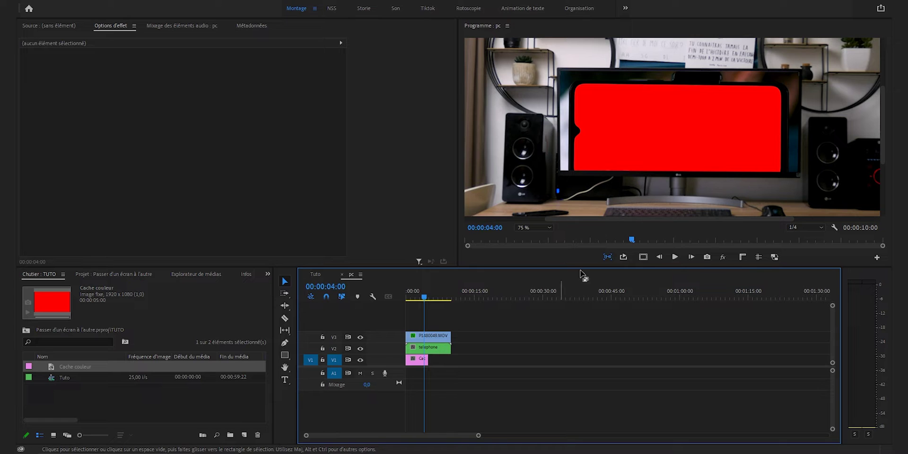
Set the telephone nest's scale to 25 and its vertical position to 509.
{"action": "left_click", "coordinate": [436, 350]}
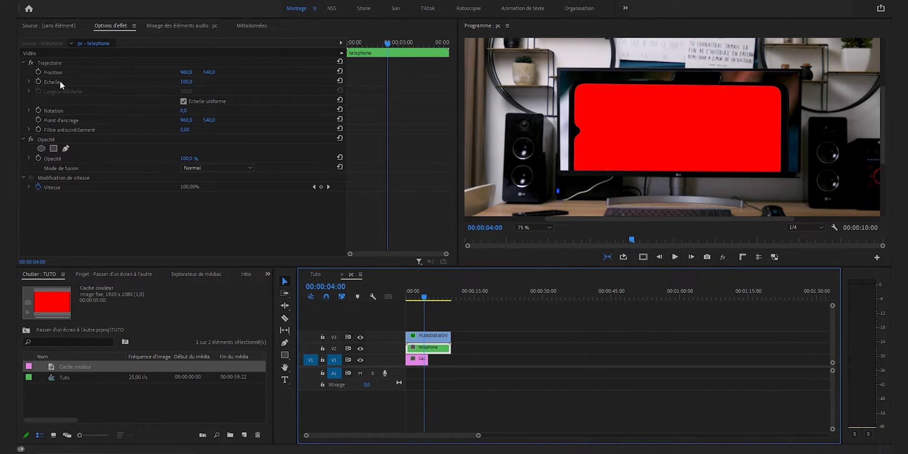
{"action": "left_click", "coordinate": [186, 82]}
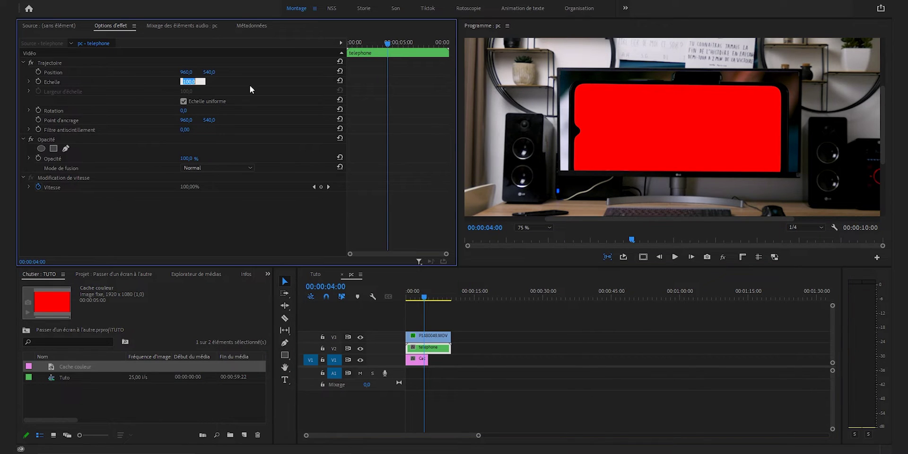
{"action": "type", "text": "25"}
{"action": "key", "text": "Return"}
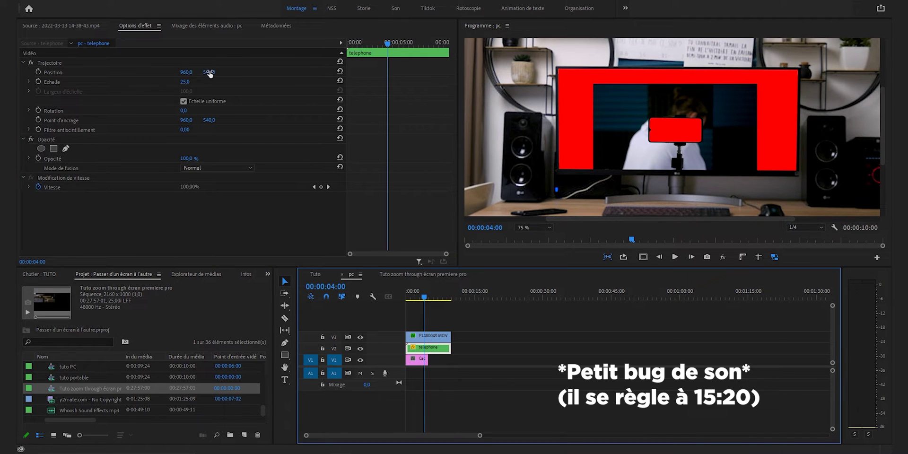
{"action": "left_click_drag", "start_coordinate": [210, 73], "coordinate": [195, 73]}
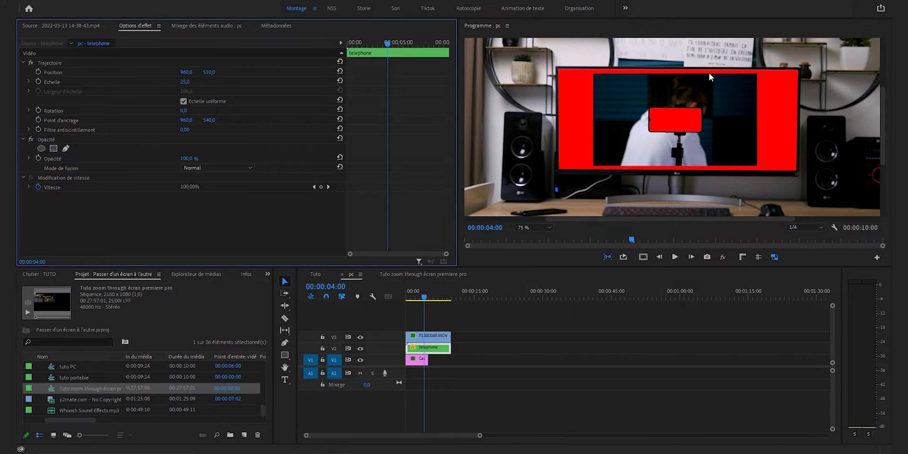
{"action": "left_click", "coordinate": [212, 71]}
{"action": "type", "text": "509"}
{"action": "key", "text": "Return"}
Fill the monitor display by setting the telephone nest's scale to 37 and horizontal position to 967.6, and delete the red matte from V1.
{"action": "left_click_drag", "start_coordinate": [185, 82], "coordinate": [190, 81]}
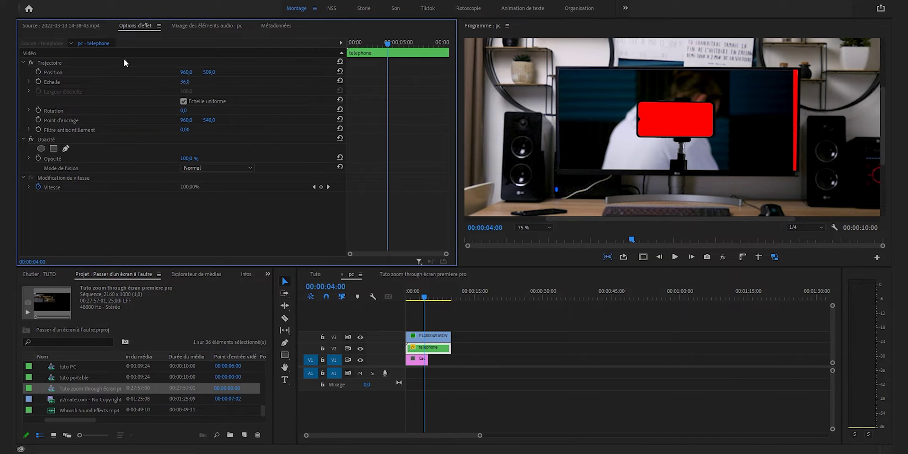
{"action": "left_click_drag", "start_coordinate": [184, 74], "coordinate": [188, 81]}
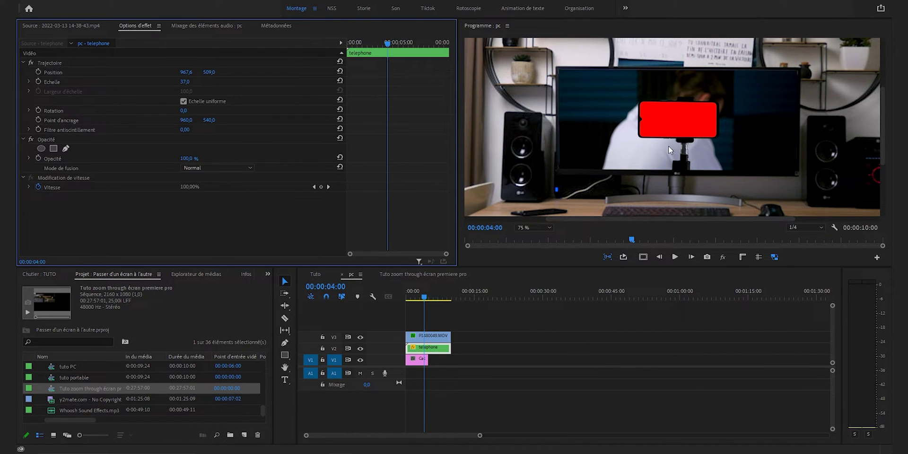
{"action": "left_click", "coordinate": [421, 360]}
{"action": "key", "text": "Delete"}
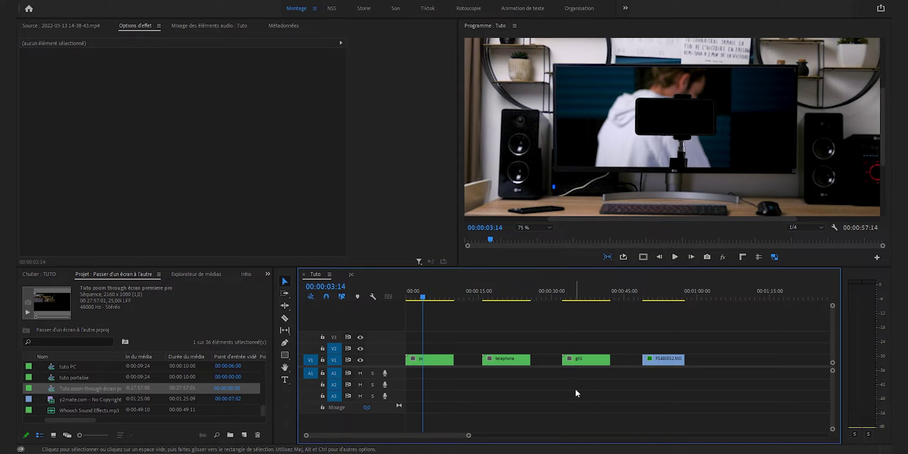
Copy the gh5 nest from Tuto into the telephone sequence and stack it on V2 beneath P1480046.MOV on V3.
{"action": "left_click", "coordinate": [590, 363]}
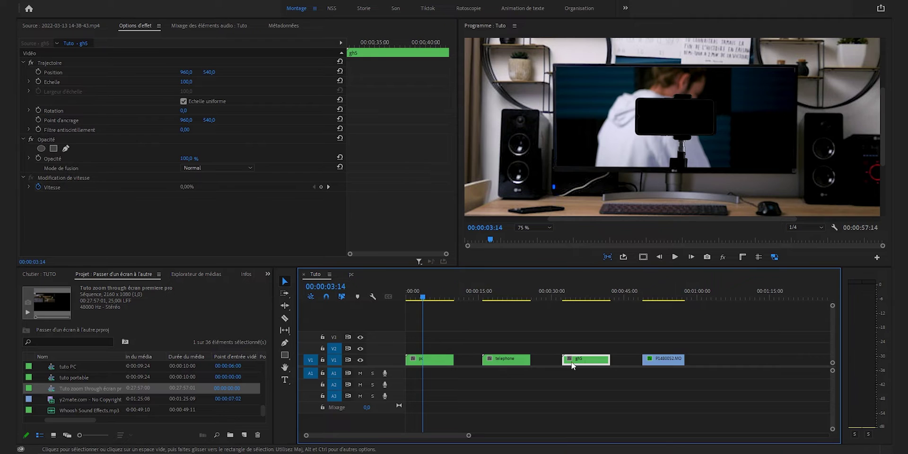
{"action": "double_click", "coordinate": [509, 361]}
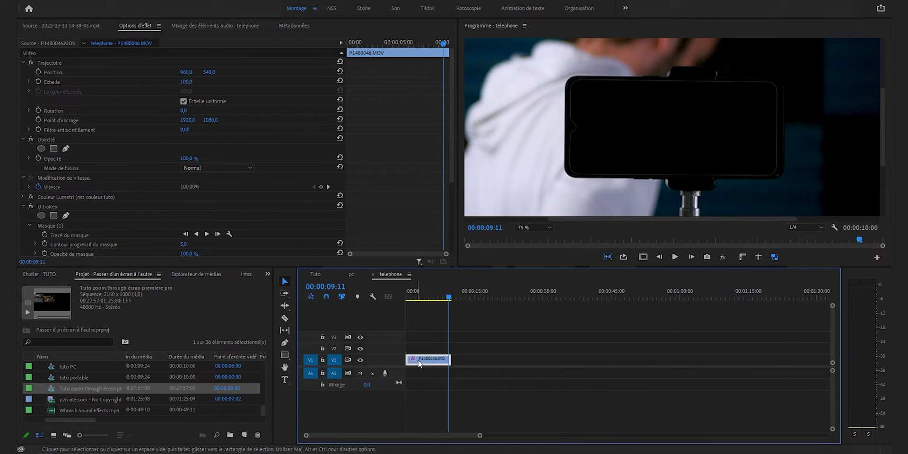
{"action": "left_click_drag", "start_coordinate": [426, 362], "coordinate": [424, 339]}
{"action": "key", "text": "ctrl+v"}
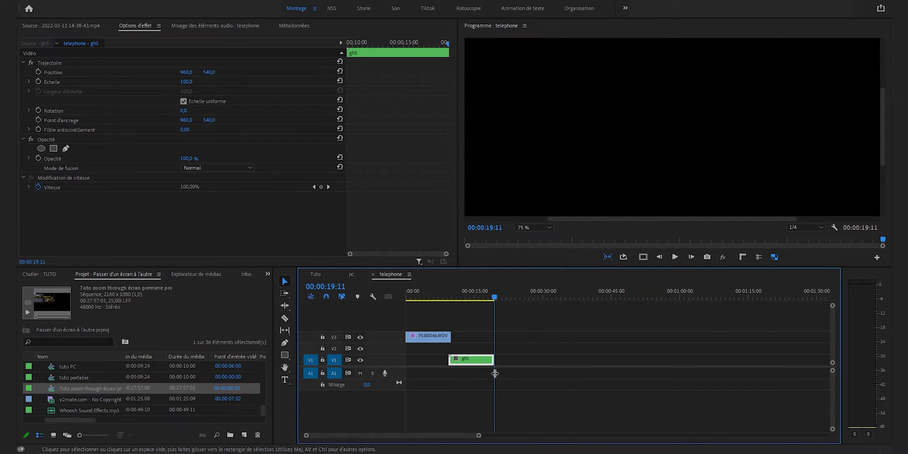
{"action": "left_click_drag", "start_coordinate": [478, 361], "coordinate": [435, 351]}
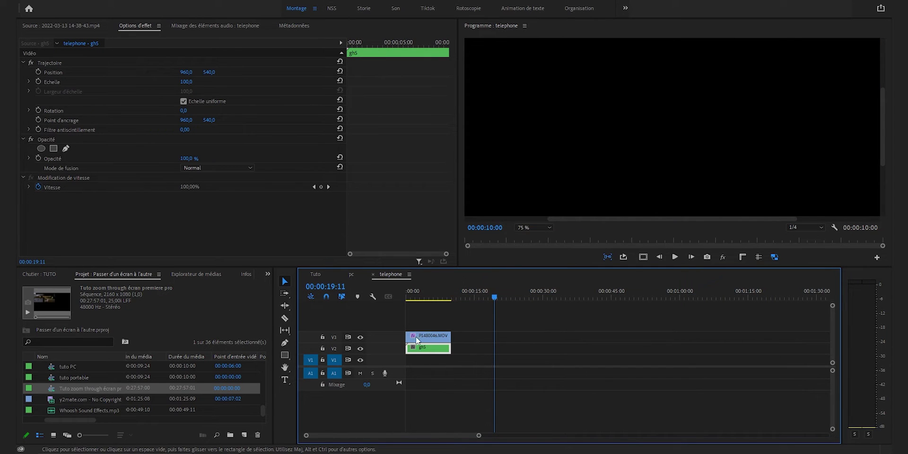
Shrink the gh5 nest to fit the phone display using a temporary red colour matte on V1, and delete the matte.
{"action": "left_click", "coordinate": [426, 298]}
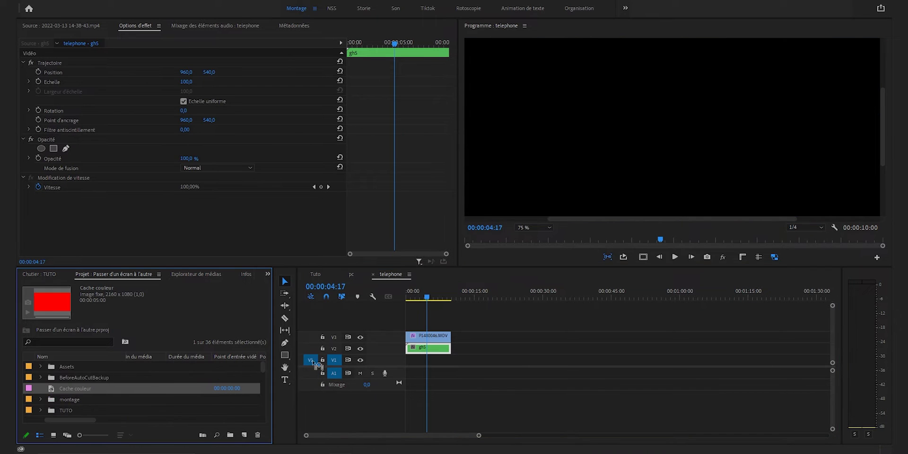
{"action": "left_click_drag", "start_coordinate": [426, 360], "coordinate": [416, 361]}
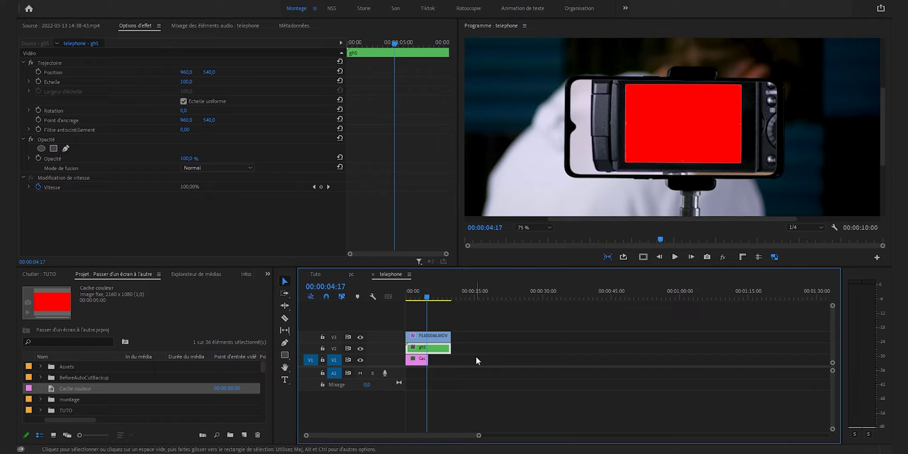
{"action": "left_click", "coordinate": [512, 343]}
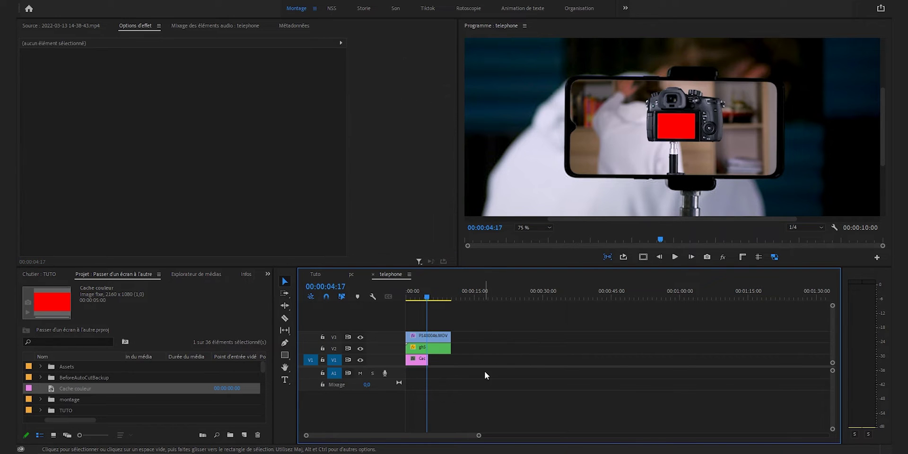
{"action": "left_click", "coordinate": [415, 364]}
{"action": "key", "text": "Delete"}
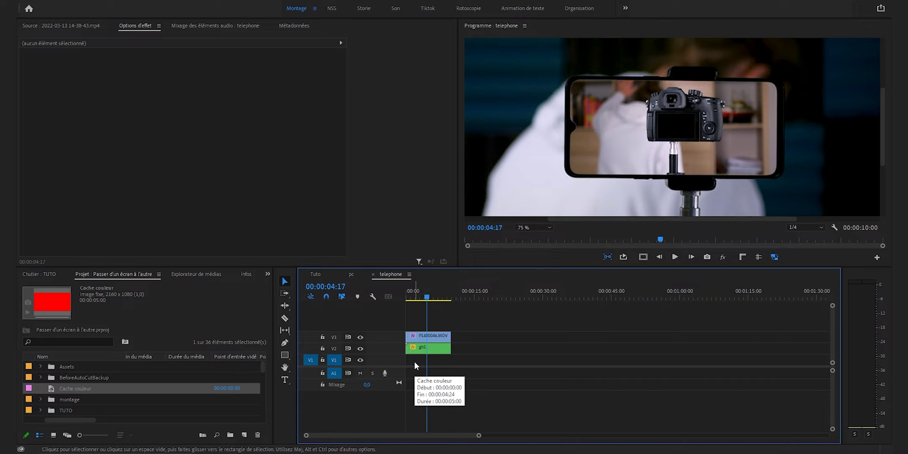
Copy P1480052.MOV from Tuto into the gh5 sequence beneath P1480044.MOV, add the red matte on V1, and set the copy's scale to 18 and position to 993, 530.
{"action": "double_click", "coordinate": [430, 349]}
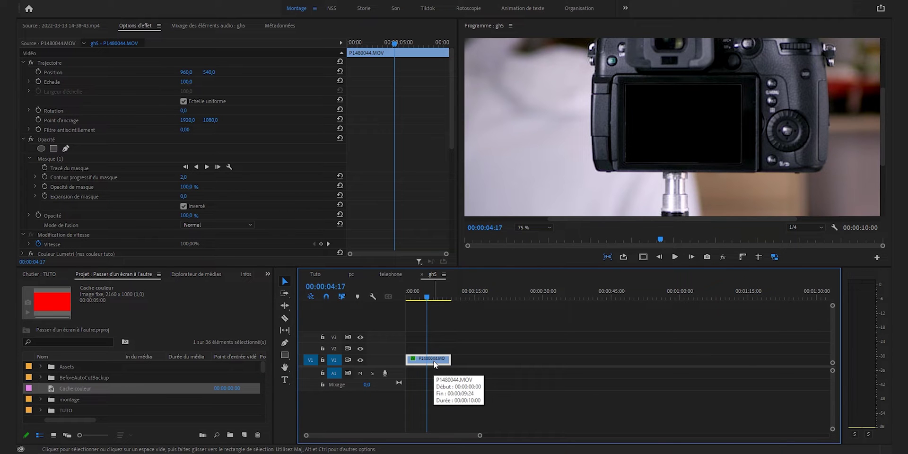
{"action": "left_click", "coordinate": [316, 275]}
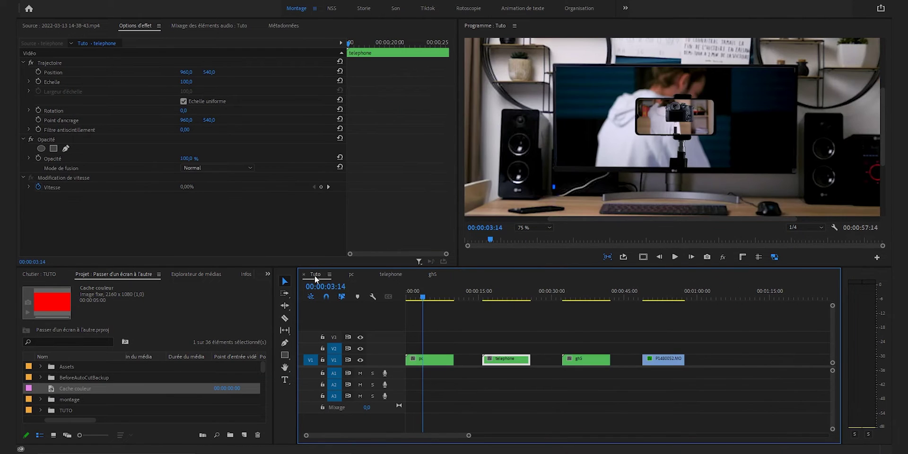
{"action": "left_click", "coordinate": [668, 359]}
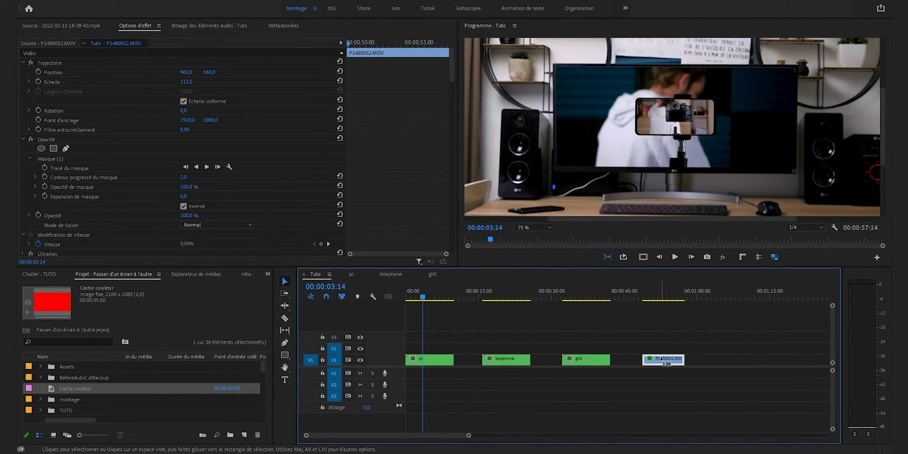
{"action": "left_click", "coordinate": [437, 276]}
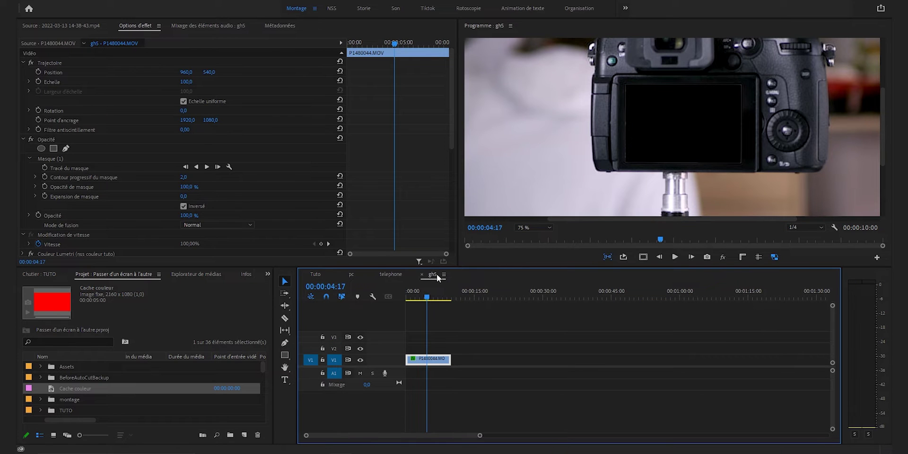
{"action": "mouse_move", "coordinate": [435, 360]}
{"action": "left_mouse_down"}
{"action": "mouse_move", "coordinate": [432, 338]}
{"action": "mouse_move", "coordinate": [432, 360]}
{"action": "mouse_move", "coordinate": [432, 349]}
{"action": "left_mouse_up"}
{"action": "left_click_drag", "start_coordinate": [216, 383], "coordinate": [410, 367]}
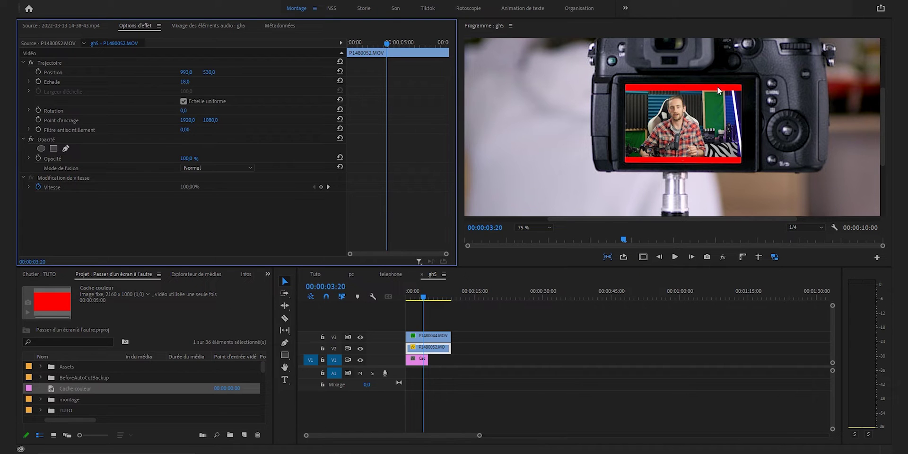
Recolour the matte on V1 of the gh5 sequence to black (000000).
{"action": "left_click", "coordinate": [417, 359]}
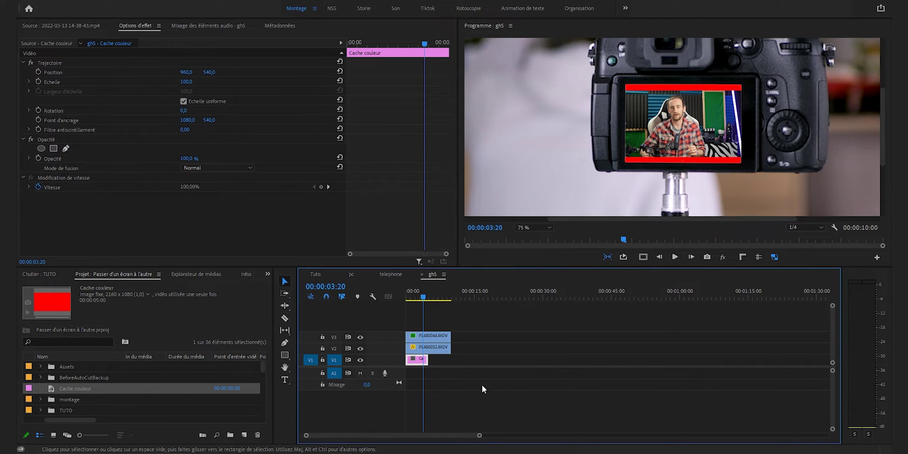
{"action": "double_click", "coordinate": [416, 361]}
{"action": "left_click_drag", "start_coordinate": [549, 222], "coordinate": [530, 194]}
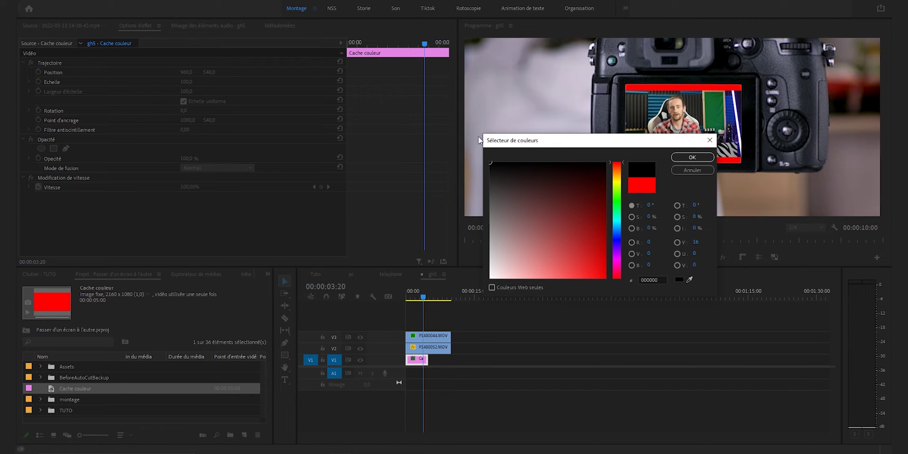
{"action": "left_click", "coordinate": [692, 157]}
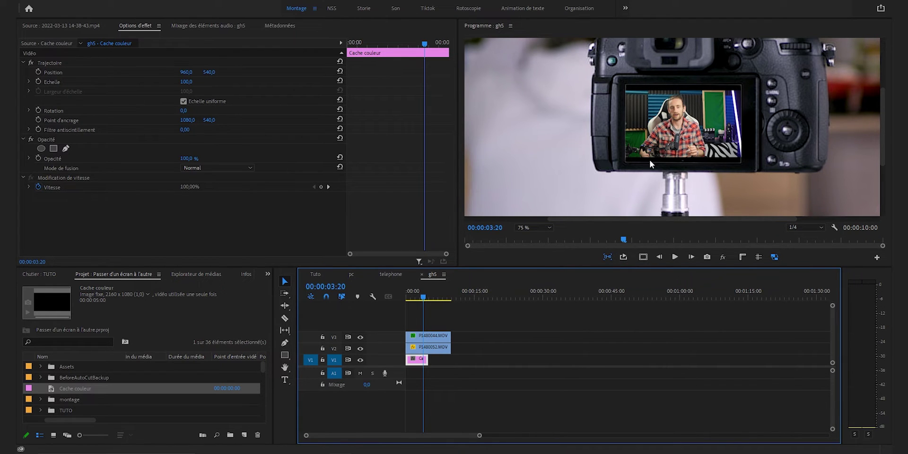
{"action": "left_click", "coordinate": [571, 360]}
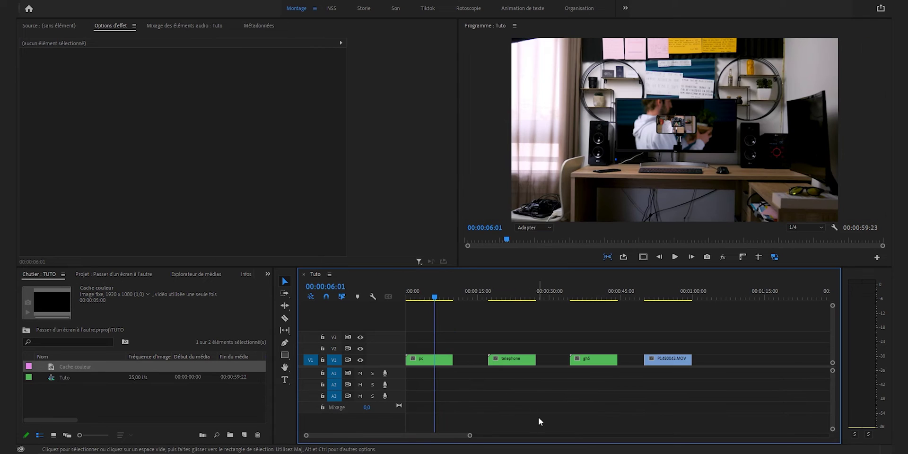
Delete the last video clip from Tuto and stack the telephone nest on V2 and the gh5 nest on V3 above pc.
{"action": "left_click", "coordinate": [667, 365]}
{"action": "key", "text": "Delete"}
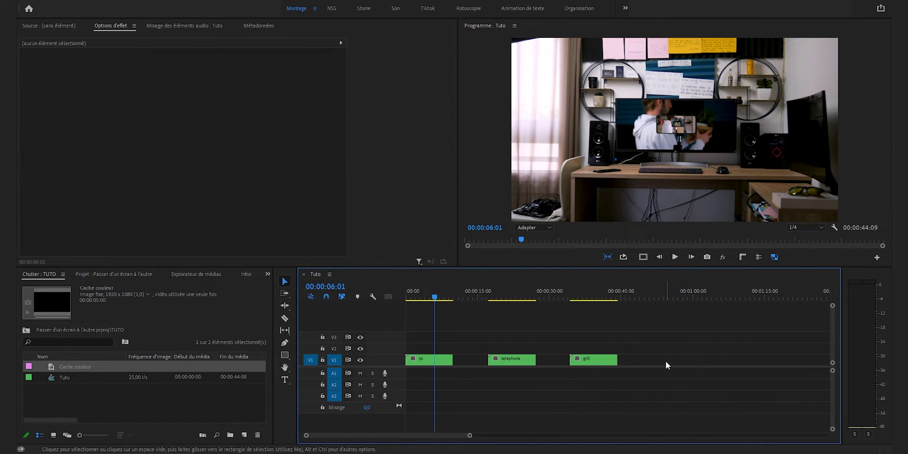
{"action": "left_click_drag", "start_coordinate": [505, 360], "coordinate": [422, 352]}
{"action": "left_click_drag", "start_coordinate": [575, 360], "coordinate": [412, 337]}
{"action": "left_click", "coordinate": [427, 377]}
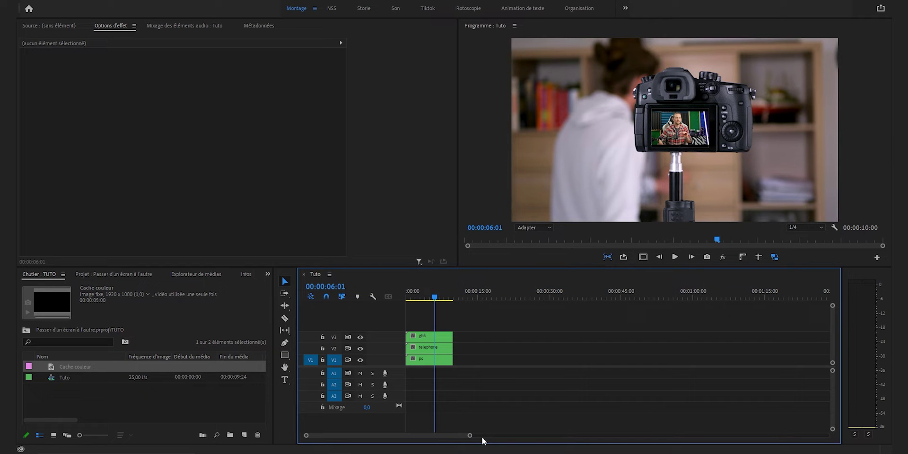
Cut the gh5 nest at 00:00:03:00 and delete the part after the cut.
{"action": "left_click_drag", "start_coordinate": [471, 435], "coordinate": [404, 434]}
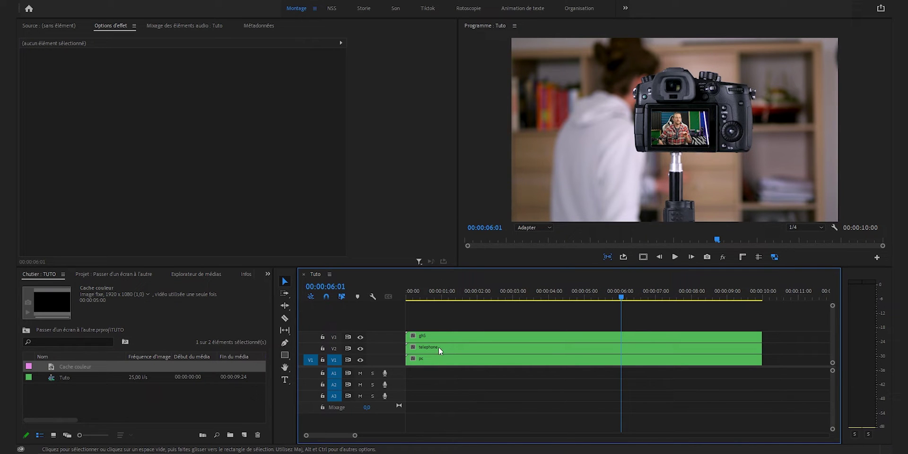
{"action": "mouse_move", "coordinate": [445, 365]}
{"action": "left_click", "coordinate": [513, 295]}
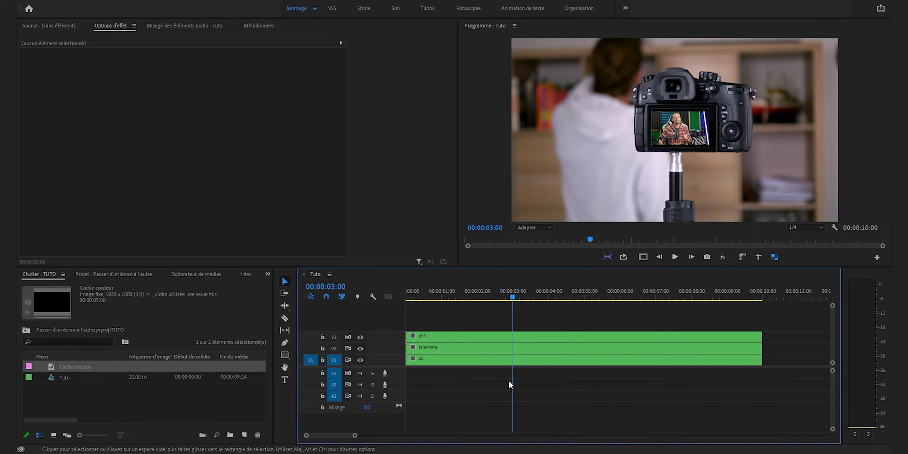
{"action": "key", "text": "c"}
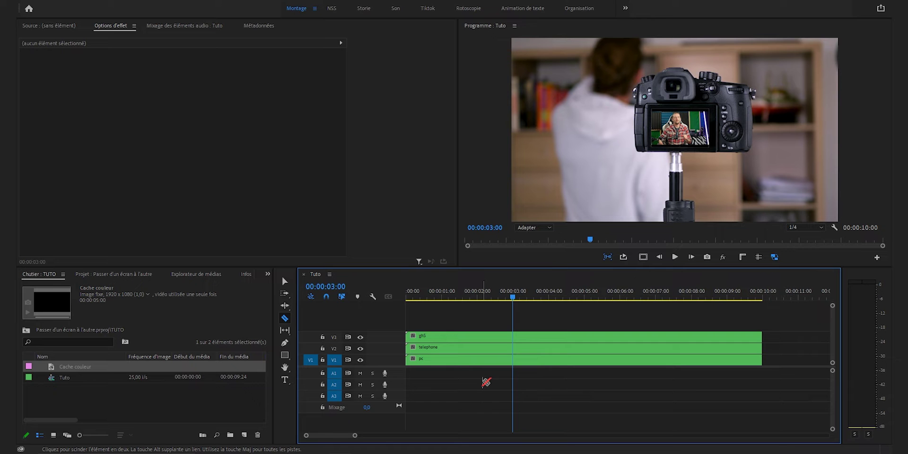
{"action": "left_click", "coordinate": [514, 338]}
{"action": "key", "text": "v"}
{"action": "left_click", "coordinate": [536, 341]}
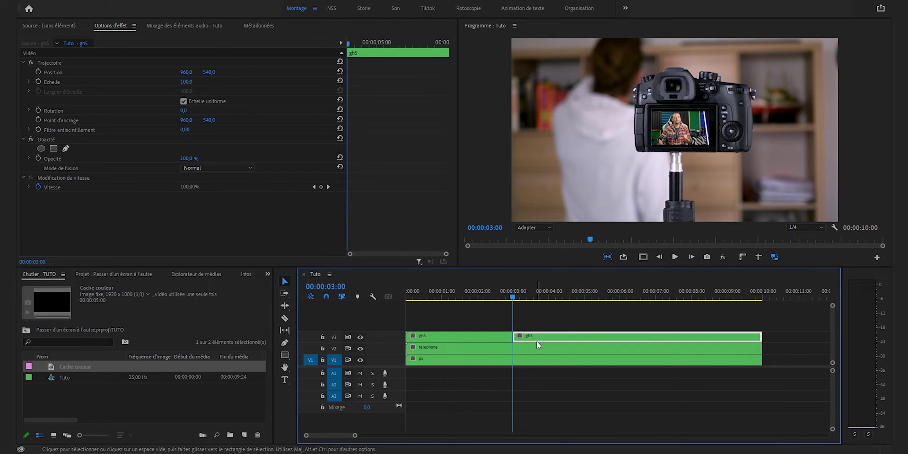
{"action": "key", "text": "Delete"}
Cut the telephone nest at 00:00:03:00 and delete the part before the cut.
{"action": "left_click", "coordinate": [537, 345]}
{"action": "key", "text": "ctrl+k"}
{"action": "key", "text": "c"}
{"action": "key", "text": "v"}
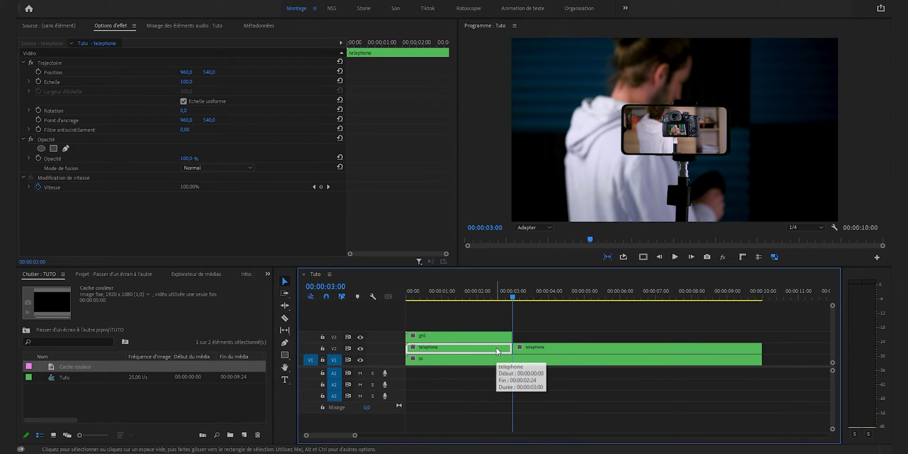
{"action": "key", "text": "Delete"}
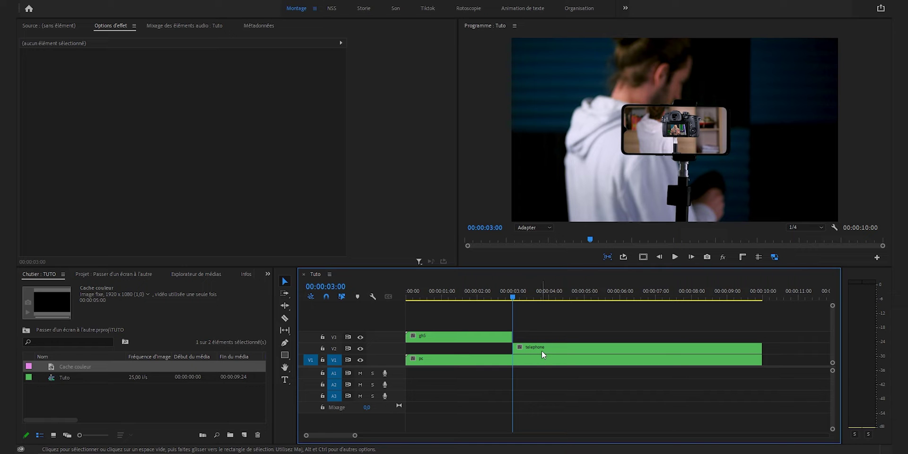
Cut the telephone nest at 00:00:06:00 and delete the part after the cut.
{"action": "left_click", "coordinate": [620, 297]}
{"action": "key", "text": "c"}
{"action": "left_click", "coordinate": [621, 349]}
{"action": "key", "text": "v"}
{"action": "left_click", "coordinate": [641, 350]}
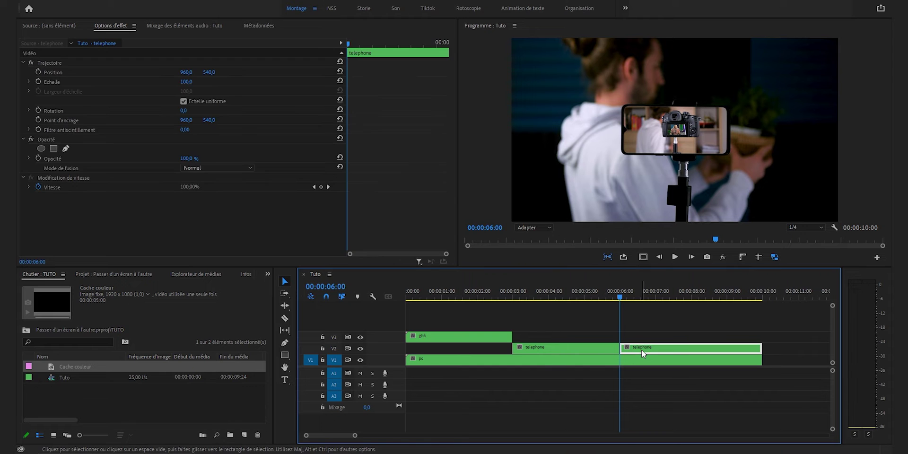
{"action": "key", "text": "Delete"}
Cut the pc nest at 00:00:06:00 and delete the part before the cut.
{"action": "key", "text": "c"}
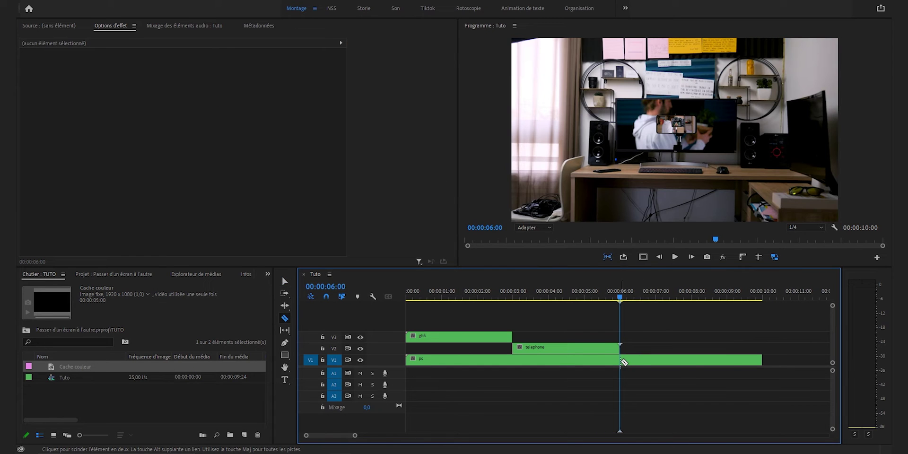
{"action": "left_click", "coordinate": [622, 360]}
{"action": "key", "text": "v"}
{"action": "left_click", "coordinate": [608, 358]}
{"action": "key", "text": "Delete"}
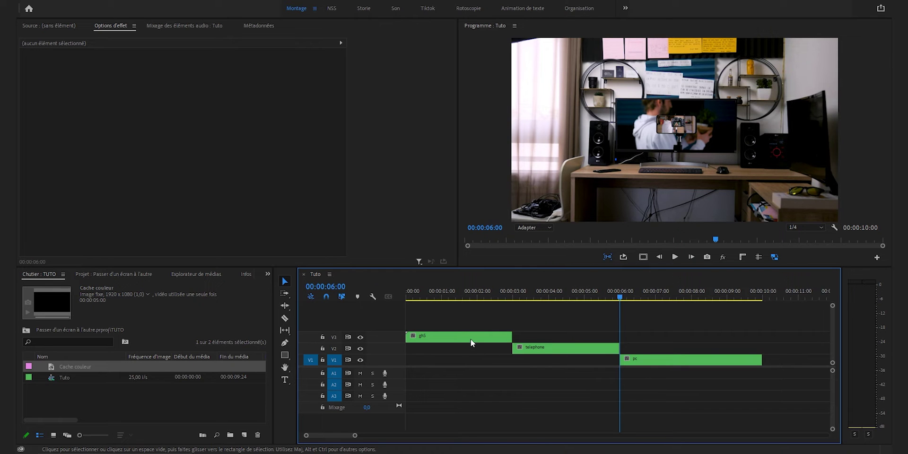
Move the trimmed gh5 and telephone nests down to V1, end to end before the pc nest.
{"action": "left_click_drag", "start_coordinate": [470, 339], "coordinate": [468, 360]}
{"action": "left_click", "coordinate": [521, 361]}
{"action": "left_click_drag", "start_coordinate": [524, 351], "coordinate": [529, 362]}
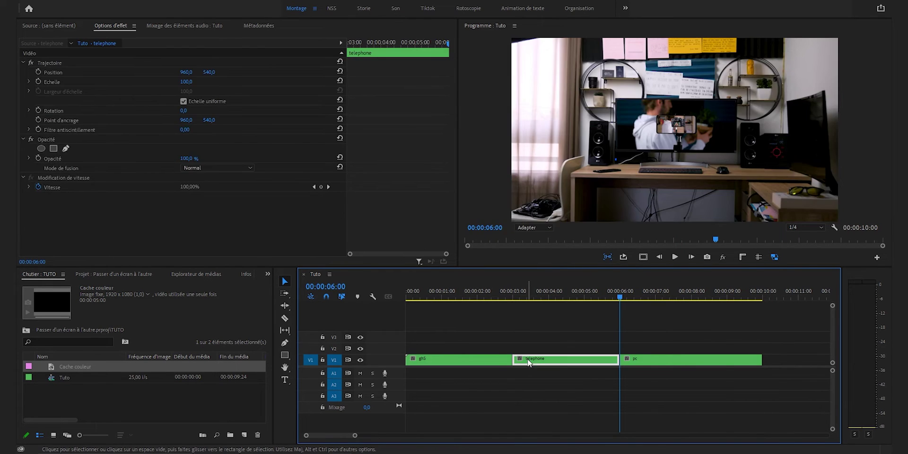
Step three frames back and forth across the cut between telephone and pc to compare the two shots.
{"action": "left_click", "coordinate": [668, 330]}
{"action": "key", "text": "Left"}
{"action": "key", "text": "Left"}
{"action": "key", "text": "Left"}
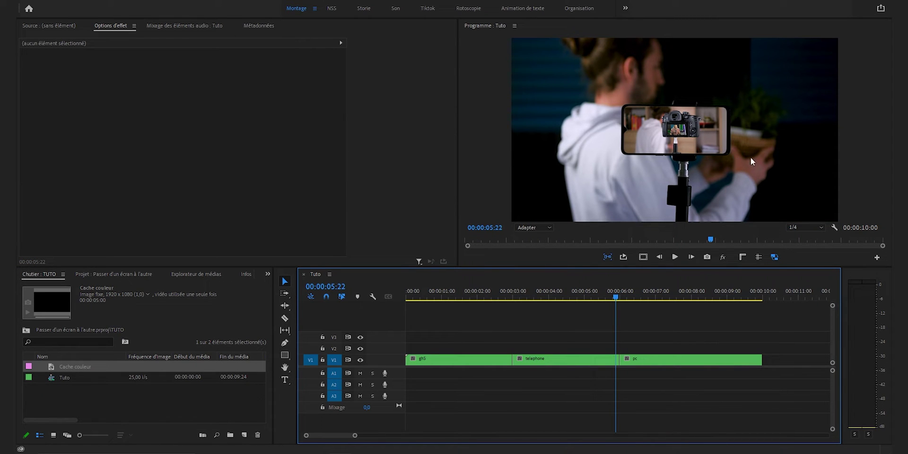
{"action": "key", "text": "Right"}
{"action": "key", "text": "Right"}
{"action": "key", "text": "Right"}
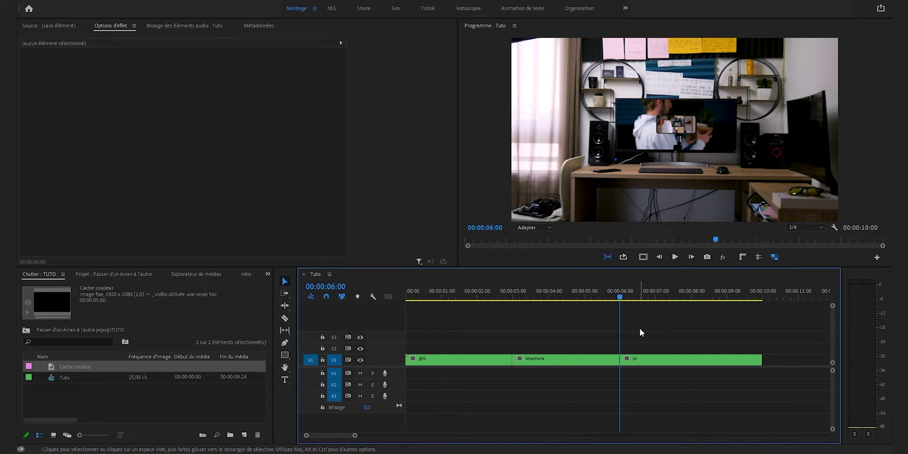
Place the pc nest on V2 over a slightly extended end of the telephone nest and set its opacity to 50%.
{"action": "key", "text": "minus"}
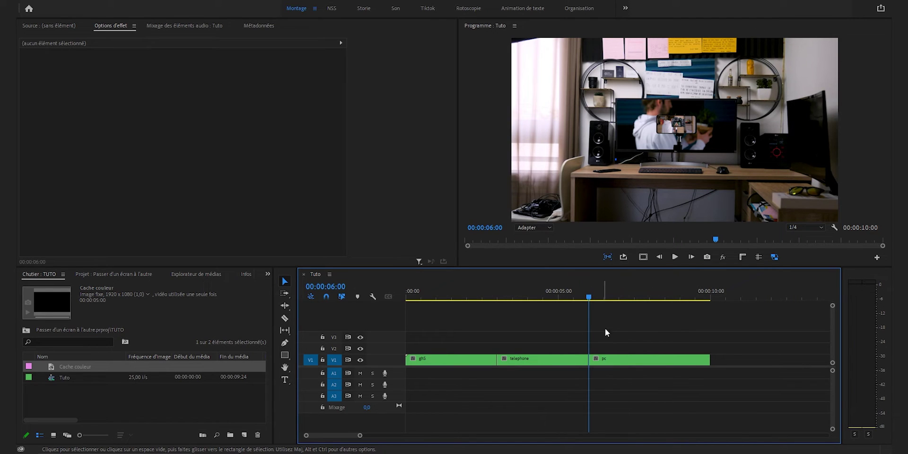
{"action": "left_click_drag", "start_coordinate": [617, 361], "coordinate": [596, 362]}
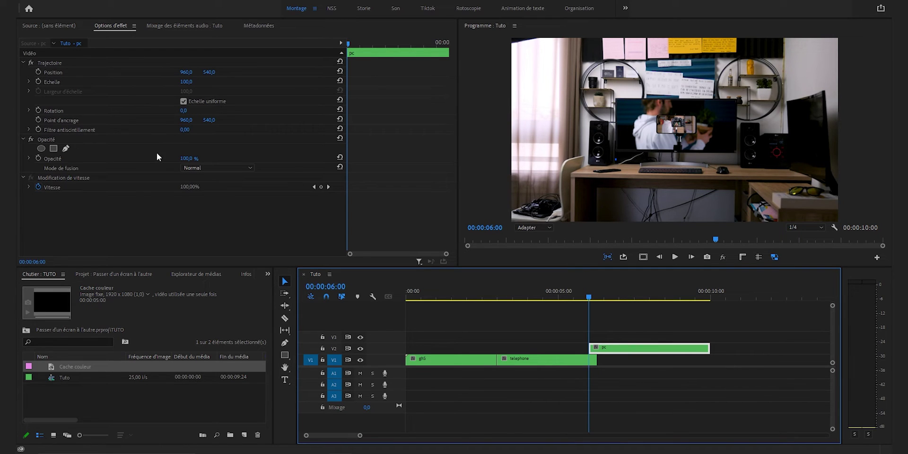
{"action": "left_click", "coordinate": [180, 159]}
{"action": "type", "text": "50"}
{"action": "key", "text": "Return"}
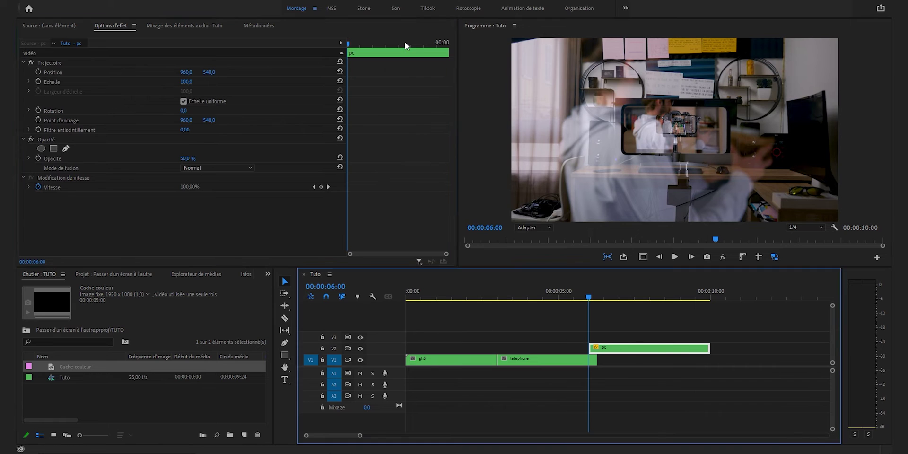
Add position and scale keyframes to the pc nest at 00:00:08:13.
{"action": "left_click_drag", "start_coordinate": [407, 43], "coordinate": [413, 44]}
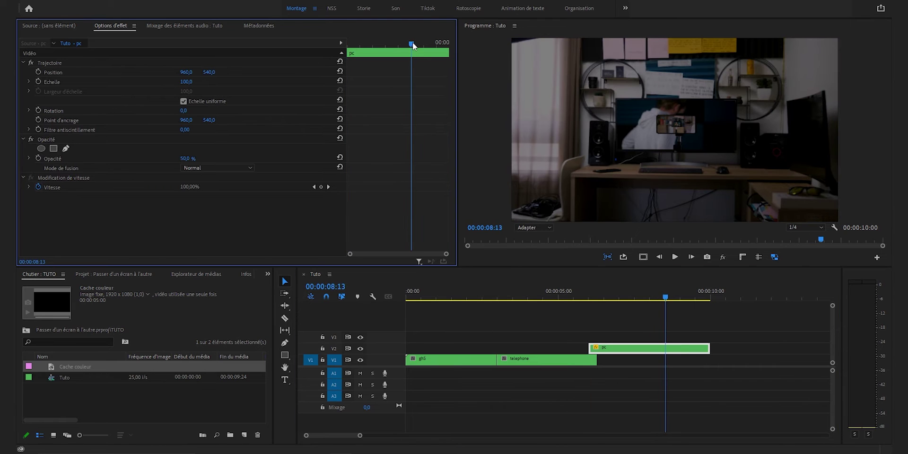
{"action": "left_click", "coordinate": [38, 72]}
{"action": "left_click", "coordinate": [38, 81]}
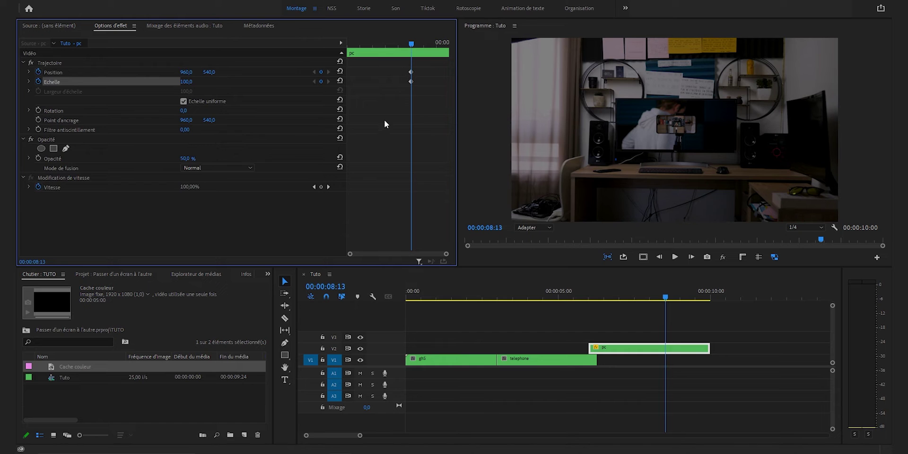
At 00:00:06:00, set the pc nest's scale to 270 and position to 939, 623 to match the telephone shot.
{"action": "left_click_drag", "start_coordinate": [382, 45], "coordinate": [348, 45]}
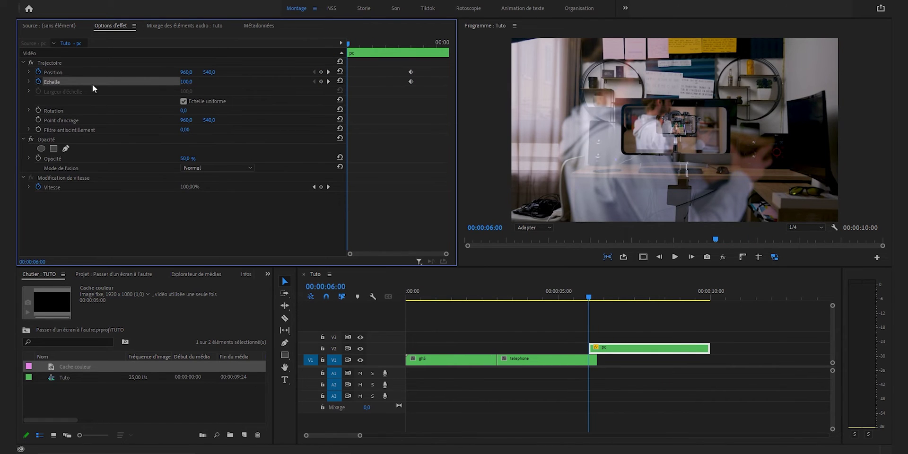
{"action": "left_click", "coordinate": [186, 82]}
{"action": "type", "text": "116"}
{"action": "key", "text": "Return"}
{"action": "left_click_drag", "start_coordinate": [186, 82], "coordinate": [256, 81]}
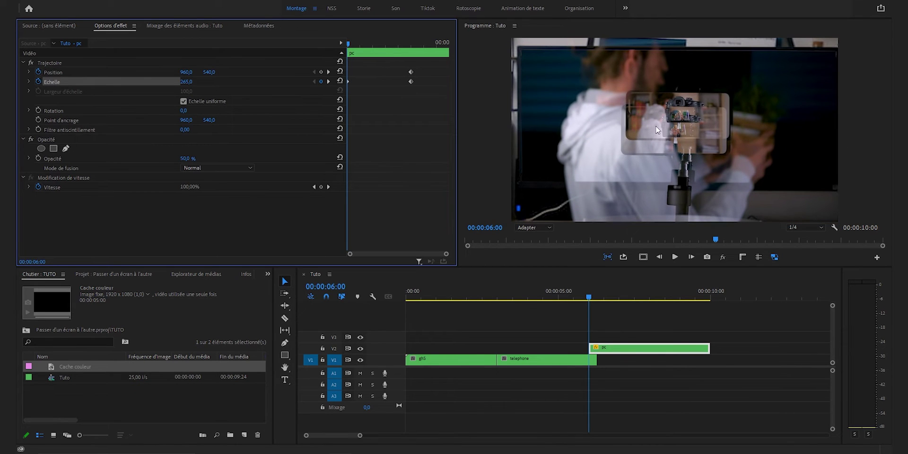
{"action": "left_click_drag", "start_coordinate": [700, 106], "coordinate": [696, 106]}
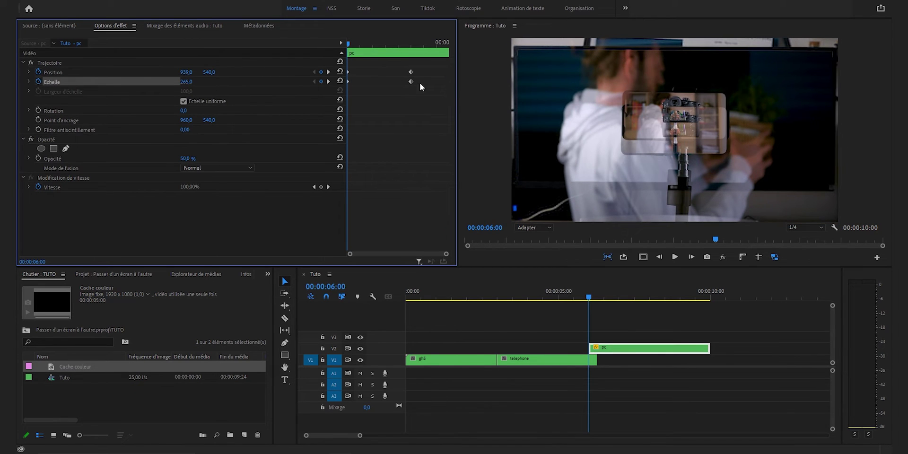
{"action": "left_click", "coordinate": [186, 81]}
{"action": "type", "text": "270"}
{"action": "key", "text": "Return"}
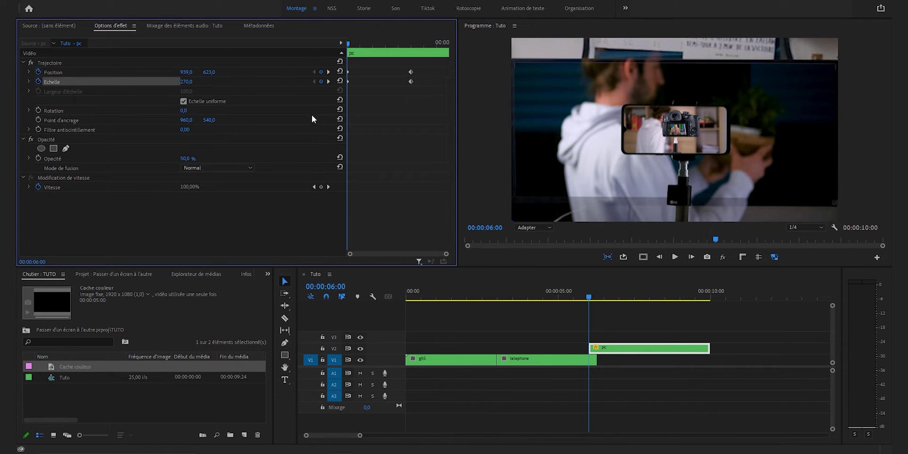
Set the pc nest's opacity to 100%, then enlarge its scale to 370 and set its vertical position to 650.
{"action": "left_click_drag", "start_coordinate": [182, 159], "coordinate": [193, 160]}
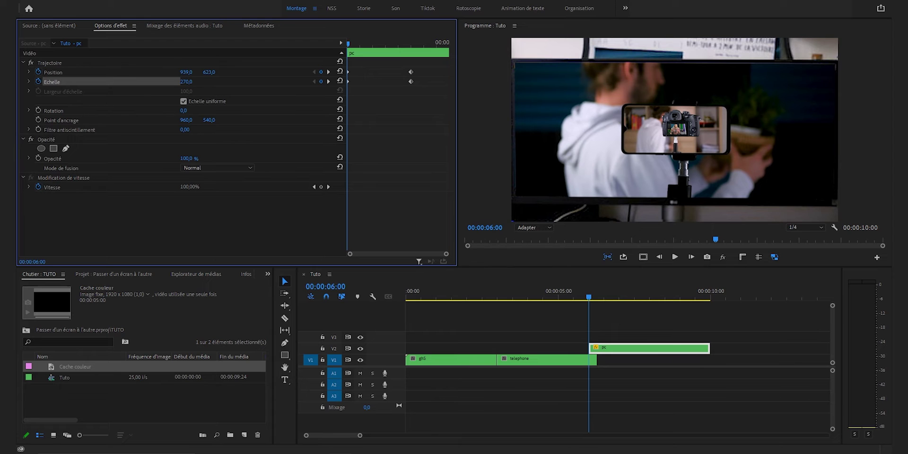
{"action": "left_click_drag", "start_coordinate": [186, 81], "coordinate": [222, 72]}
{"action": "left_click", "coordinate": [610, 329]}
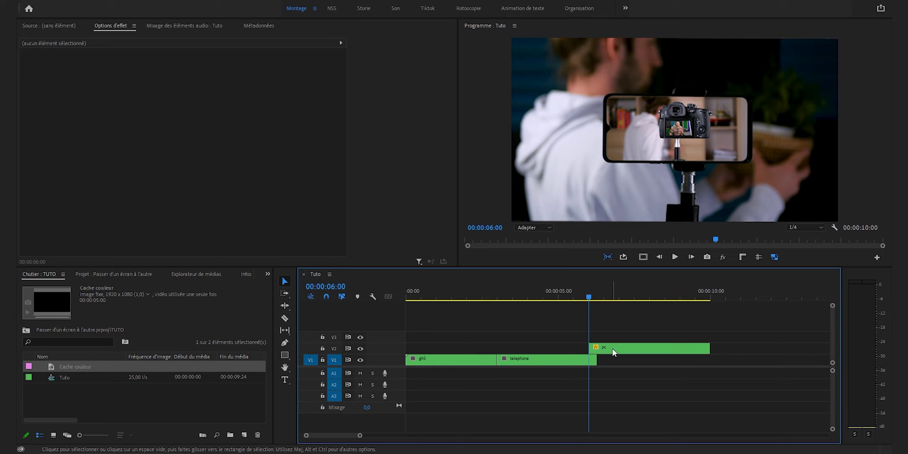
Set the pc nest's opacity to 50% so the telephone nest shows through at 00:00:06:00.
{"action": "left_click", "coordinate": [613, 350]}
{"action": "left_click", "coordinate": [187, 159]}
{"action": "type", "text": "50"}
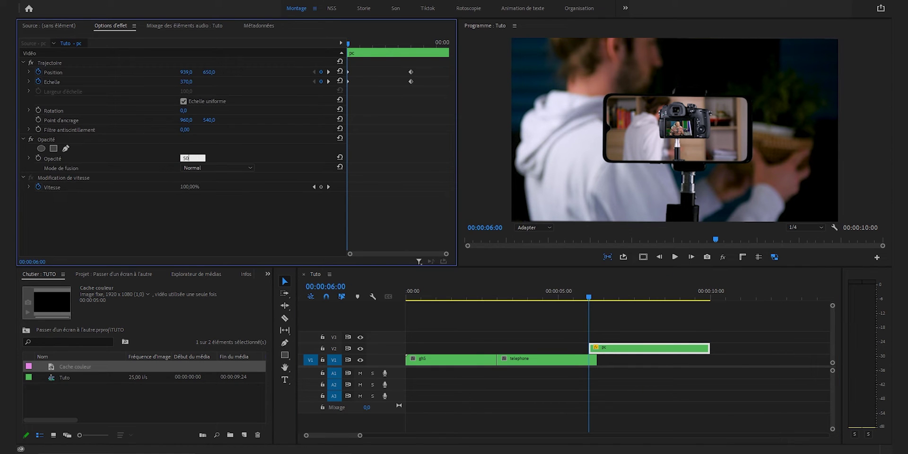
{"action": "key", "text": "Return"}
Add position and scale keyframes to the telephone nest at 00:00:06:00, setting scale to 136 and position to 973, 540 to match the pc shot.
{"action": "left_click", "coordinate": [562, 364]}
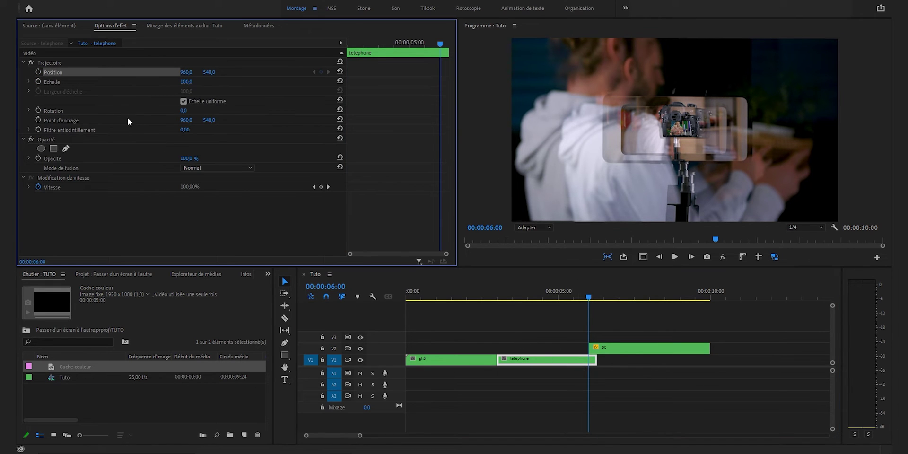
{"action": "left_click", "coordinate": [38, 81]}
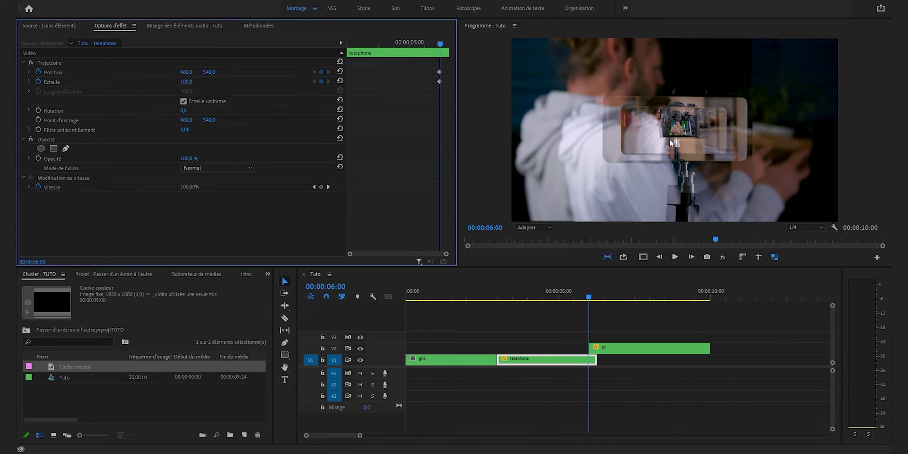
{"action": "left_click_drag", "start_coordinate": [188, 81], "coordinate": [205, 81]}
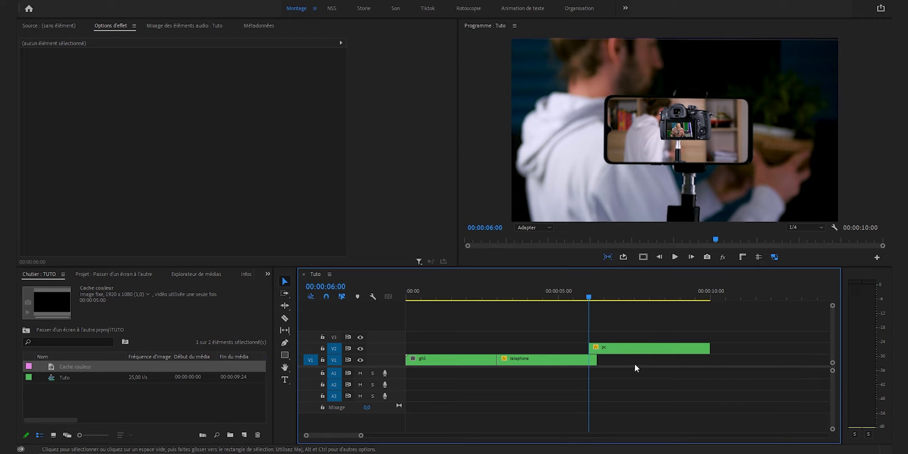
Trim the telephone nest to end at 00:00:06:00 and move the pc nest down to V1 directly after it.
{"action": "left_click", "coordinate": [566, 361]}
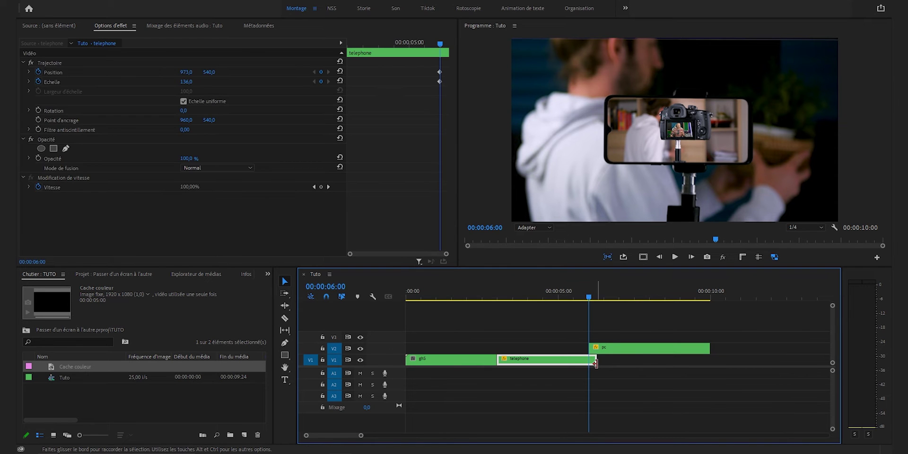
{"action": "mouse_move", "coordinate": [596, 362]}
{"action": "left_mouse_down"}
{"action": "mouse_move", "coordinate": [608, 350]}
{"action": "mouse_move", "coordinate": [609, 361]}
{"action": "left_mouse_up"}
{"action": "left_click", "coordinate": [608, 373]}
{"action": "left_click", "coordinate": [648, 359]}
Set the pc nest's opacity back to 100%.
{"action": "left_click", "coordinate": [187, 158]}
{"action": "type", "text": "80"}
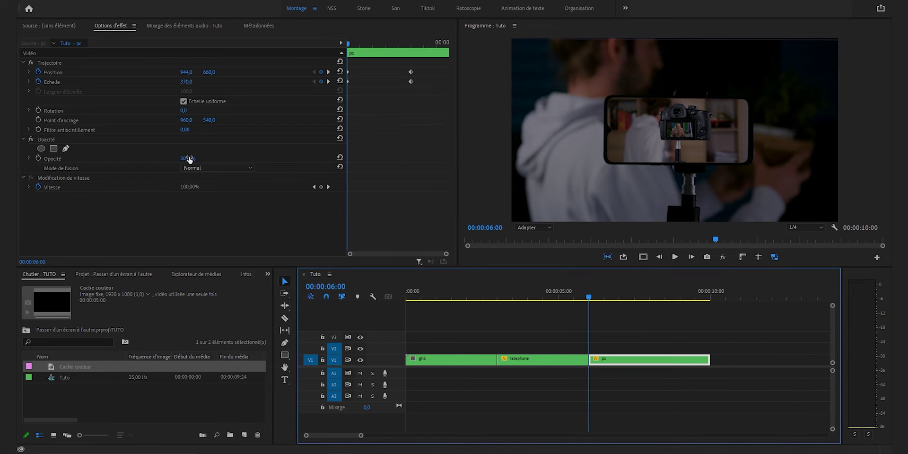
{"action": "key", "text": "Return"}
{"action": "left_click", "coordinate": [534, 336]}
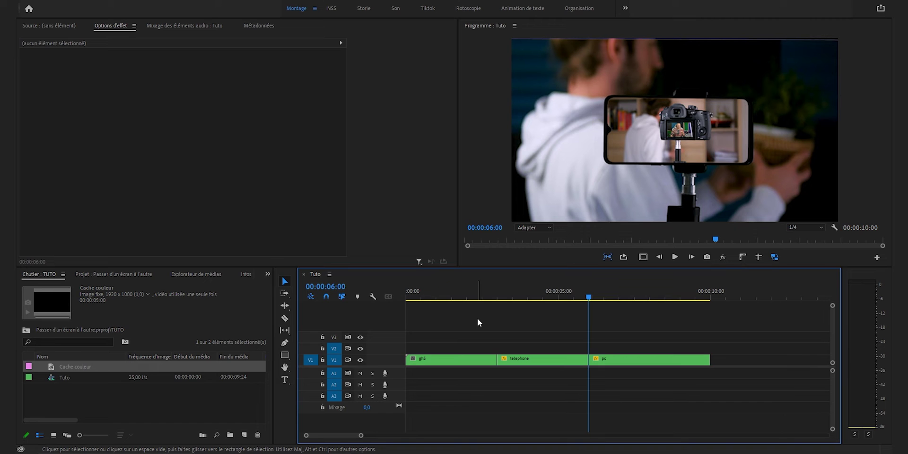
At 00:00:03:00, place the telephone nest on V2 over a slightly extended end of gh5 and set its opacity to 50%.
{"action": "key", "text": "Up"}
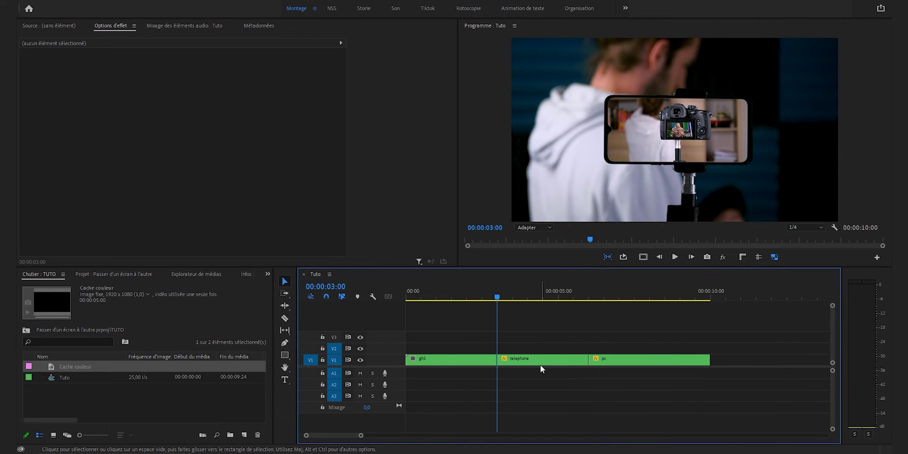
{"action": "left_click", "coordinate": [540, 364]}
{"action": "left_click_drag", "start_coordinate": [540, 364], "coordinate": [506, 361]}
{"action": "left_click", "coordinate": [189, 158]}
{"action": "type", "text": "50"}
{"action": "key", "text": "Return"}
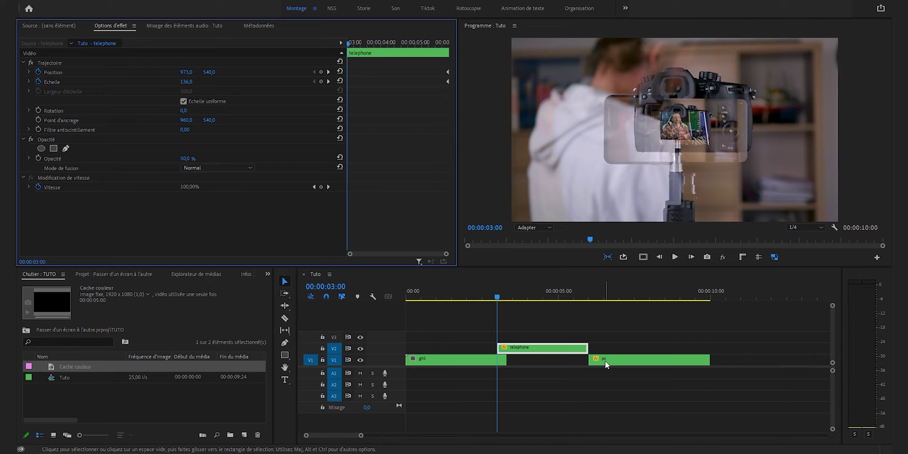
At 00:00:03:00, match the telephone nest to the gh5 shot with scale 400 and position 953, 534, using 50% opacity for alignment.
{"action": "left_click", "coordinate": [185, 159]}
{"action": "type", "text": "100"}
{"action": "key", "text": "Return"}
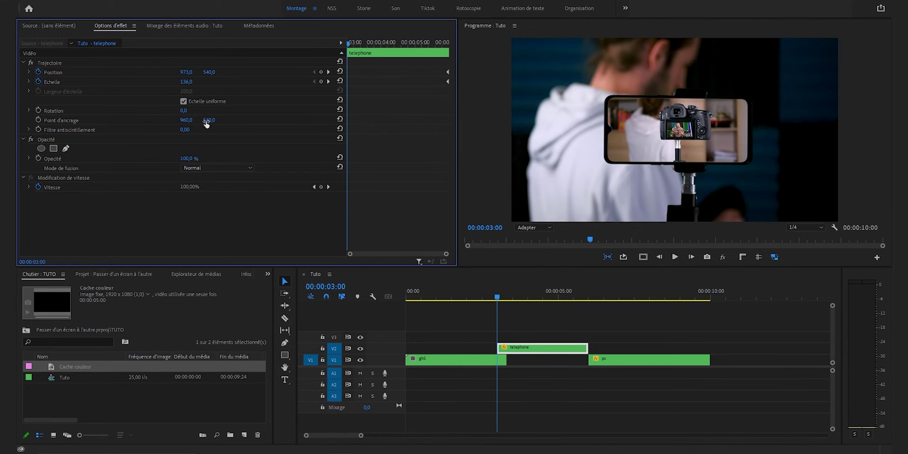
{"action": "left_click_drag", "start_coordinate": [187, 82], "coordinate": [314, 82]}
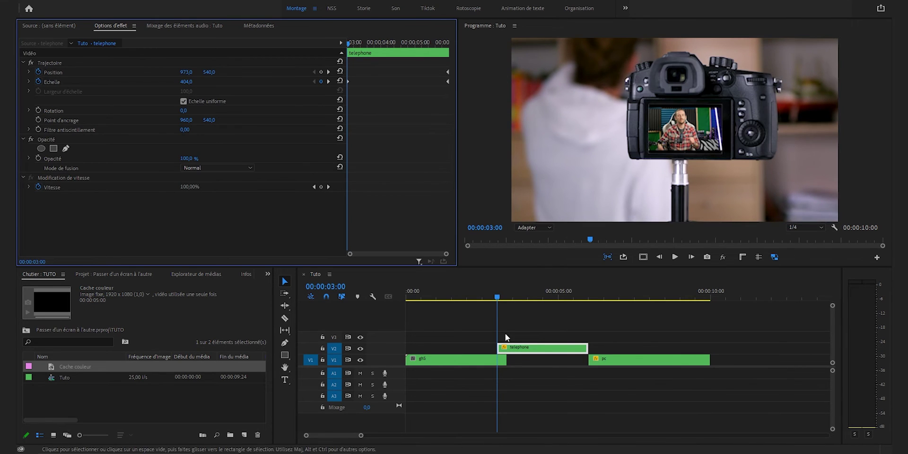
{"action": "left_click", "coordinate": [191, 158]}
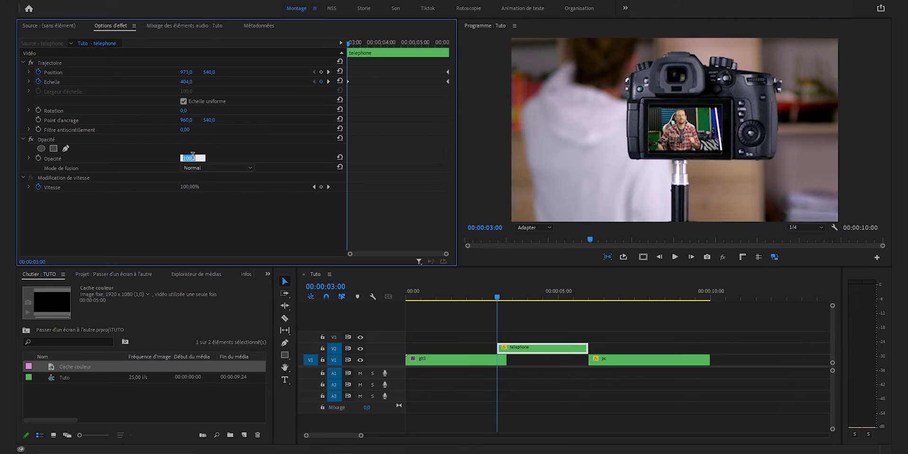
{"action": "type", "text": "50"}
{"action": "key", "text": "Return"}
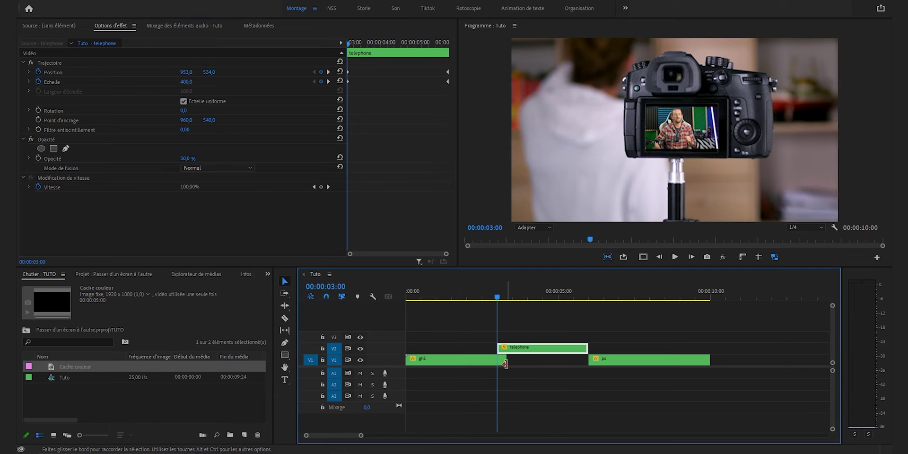
Set the telephone nest's opacity to 100% and return it to V1, with gh5 trimmed to end at 00:00:03:00.
{"action": "mouse_move", "coordinate": [192, 157]}
{"action": "left_mouse_down"}
{"action": "mouse_move", "coordinate": [213, 158]}
{"action": "mouse_move", "coordinate": [191, 151]}
{"action": "left_mouse_up"}
{"action": "left_click_drag", "start_coordinate": [505, 359], "coordinate": [523, 376]}
{"action": "left_click", "coordinate": [526, 388]}
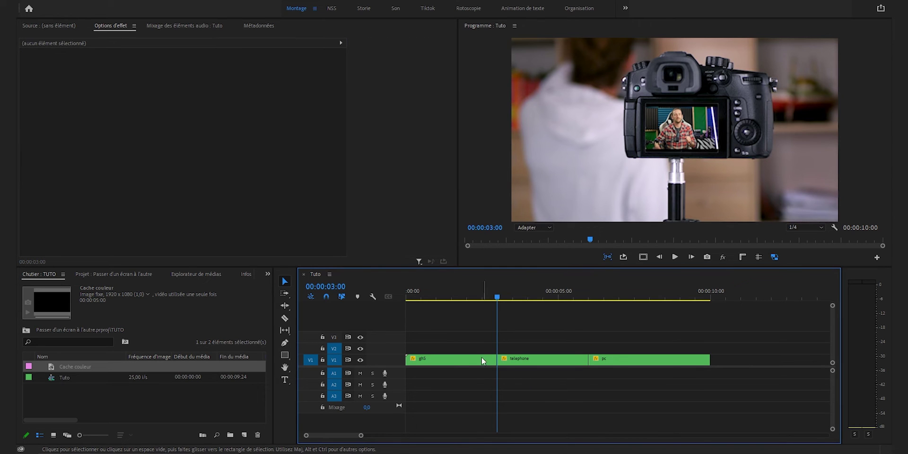
Keyframe gh5 from an enlarged start at 00:00:00:00, with its screen content filling the frame, to scale 126 at its end, and preview the sequence.
{"action": "key", "text": "Home"}
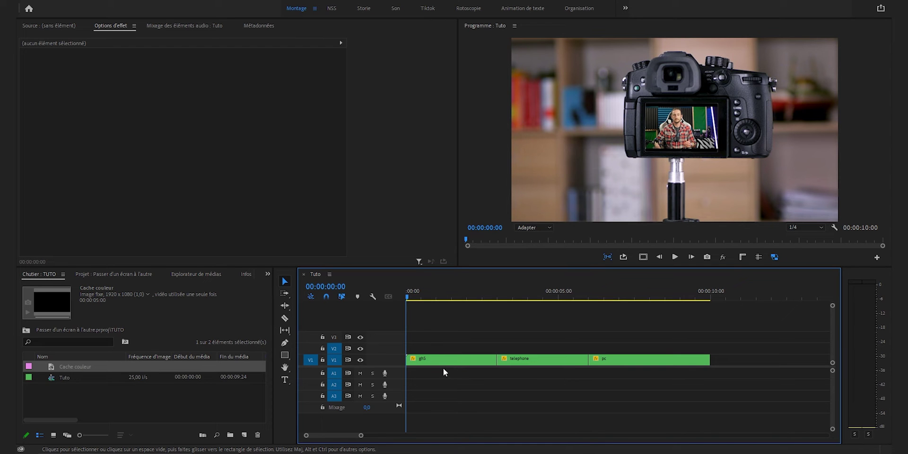
{"action": "left_click", "coordinate": [438, 362]}
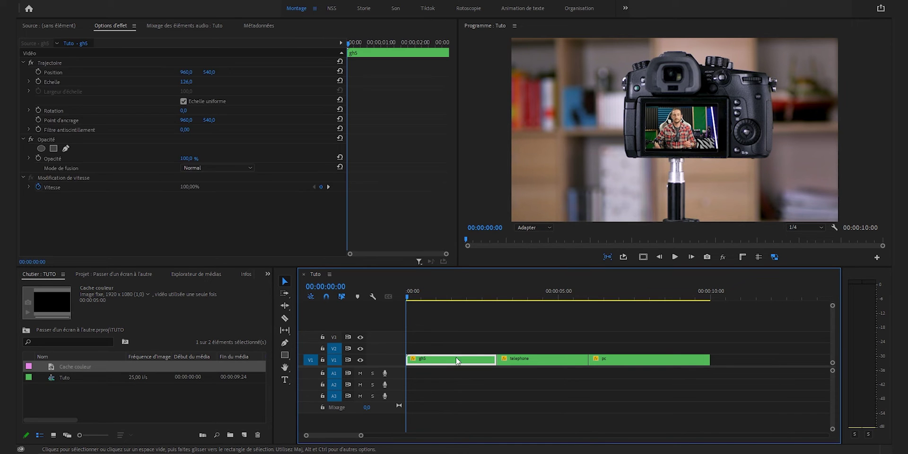
{"action": "left_click_drag", "start_coordinate": [186, 81], "coordinate": [342, 81]}
{"action": "left_click_drag", "start_coordinate": [188, 73], "coordinate": [223, 73]}
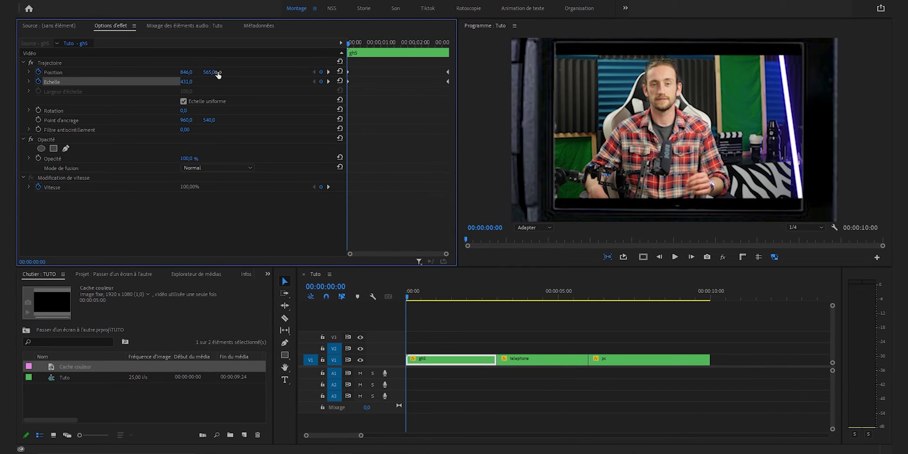
{"action": "left_click", "coordinate": [432, 302]}
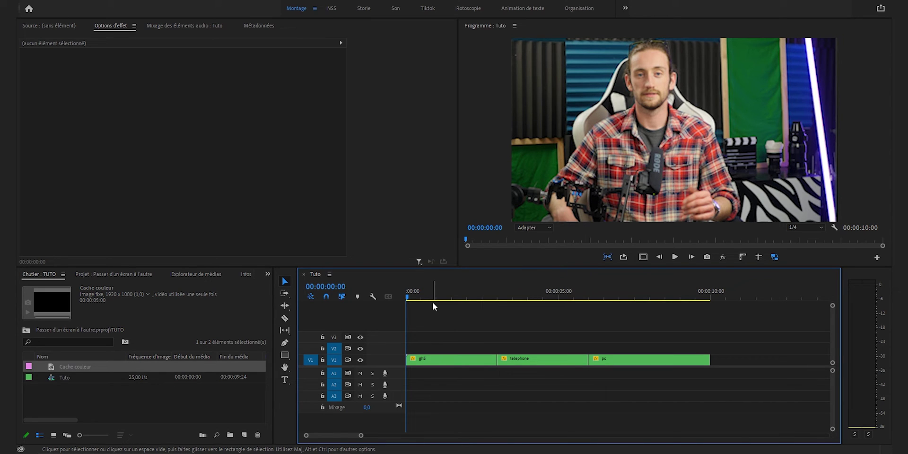
{"action": "key", "text": "space"}
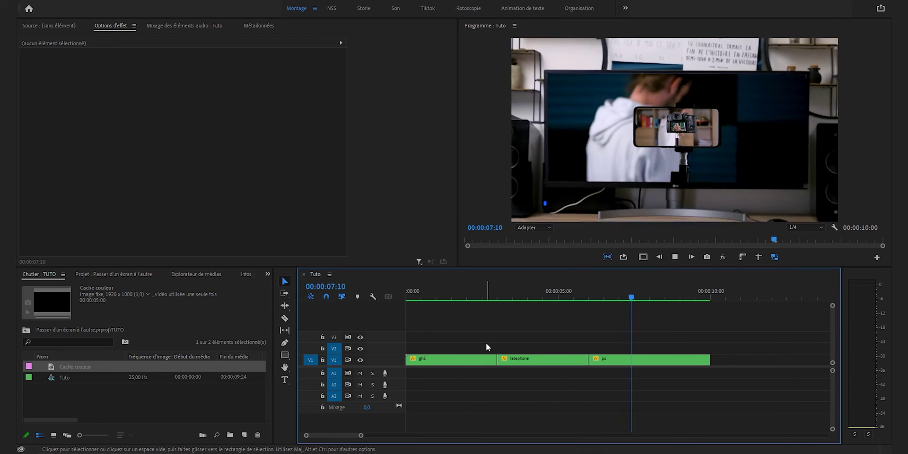
{"action": "key", "text": "space"}
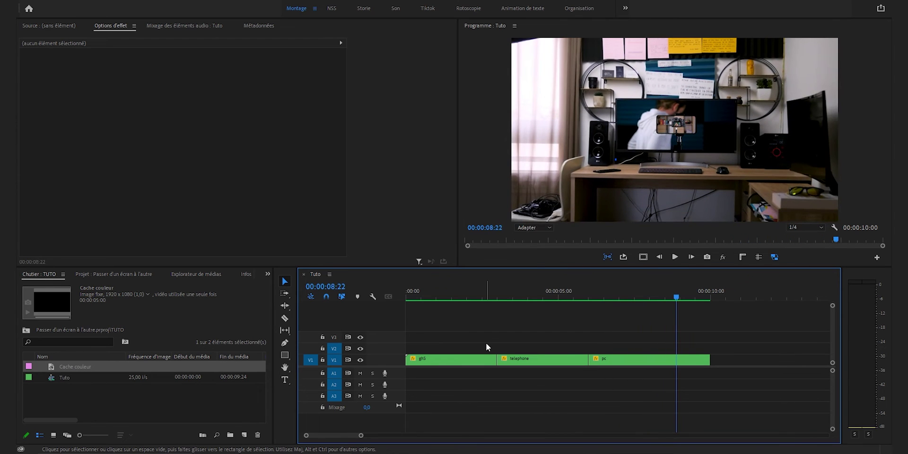
Move the pc nest's final position and scale keyframes to 00:00:09:00.
{"action": "key", "text": "d"}
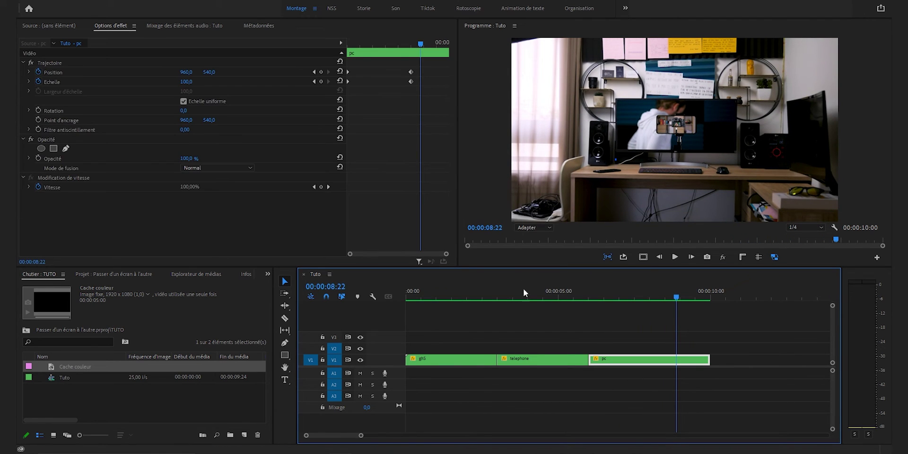
{"action": "key", "text": "Right"}
{"action": "key", "text": "Right"}
{"action": "key", "text": "Right"}
{"action": "left_click_drag", "start_coordinate": [385, 65], "coordinate": [422, 85]}
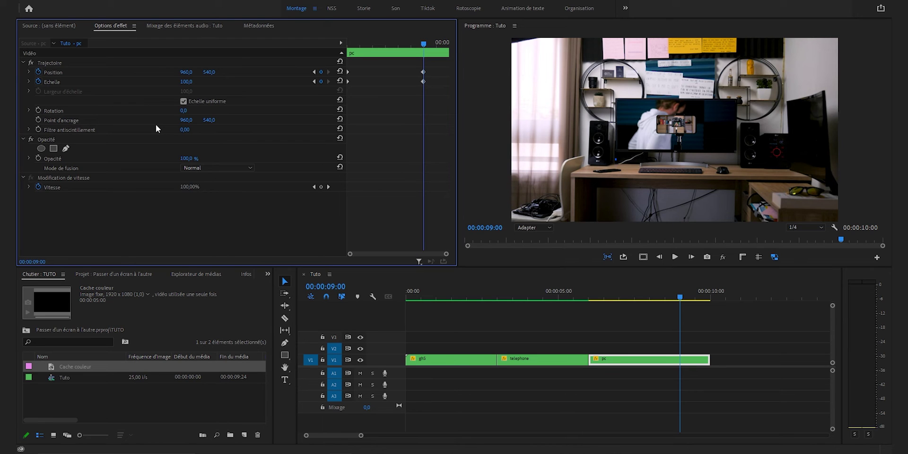
Ease the pc nest's final scale keyframe with a long Bezier handle on its velocity curve and preview the zoom-out.
{"action": "left_click", "coordinate": [29, 80]}
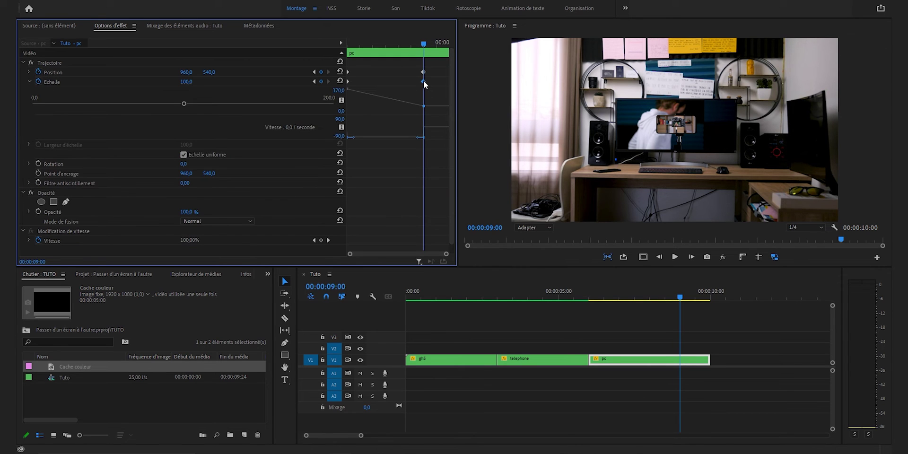
{"action": "left_click_drag", "start_coordinate": [419, 137], "coordinate": [399, 127]}
{"action": "left_click", "coordinate": [595, 300]}
{"action": "key", "text": "space"}
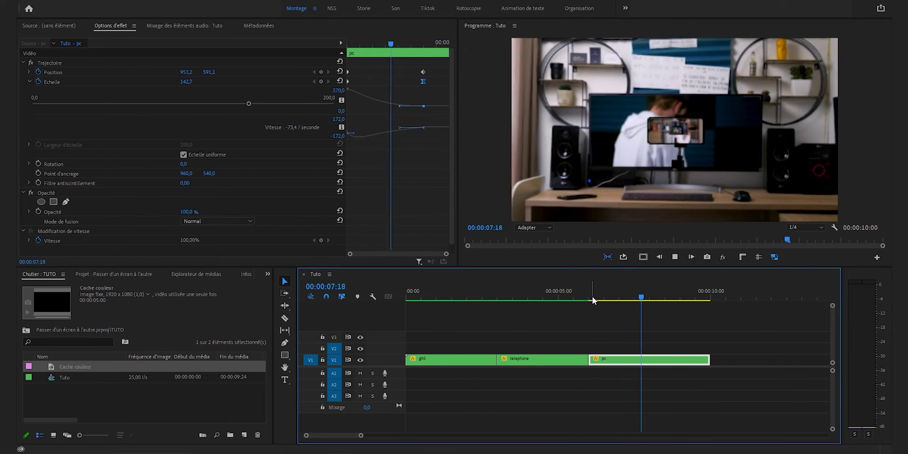
{"action": "key", "text": "space"}
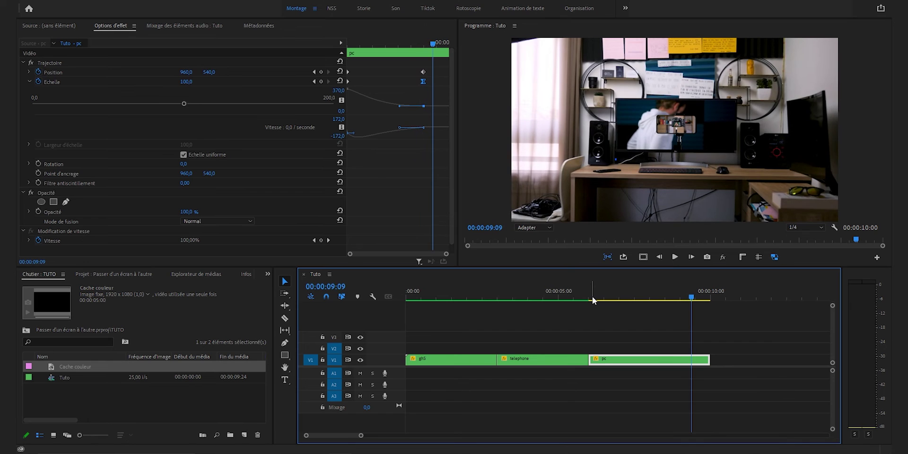
Ease the pc nest's final position keyframe with a matching Bezier curve and play back the sequence.
{"action": "left_click", "coordinate": [29, 72]}
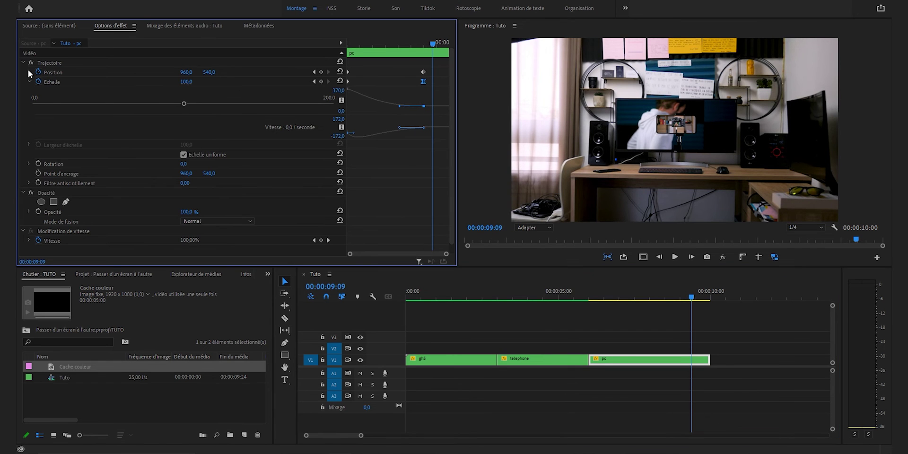
{"action": "left_click", "coordinate": [28, 71]}
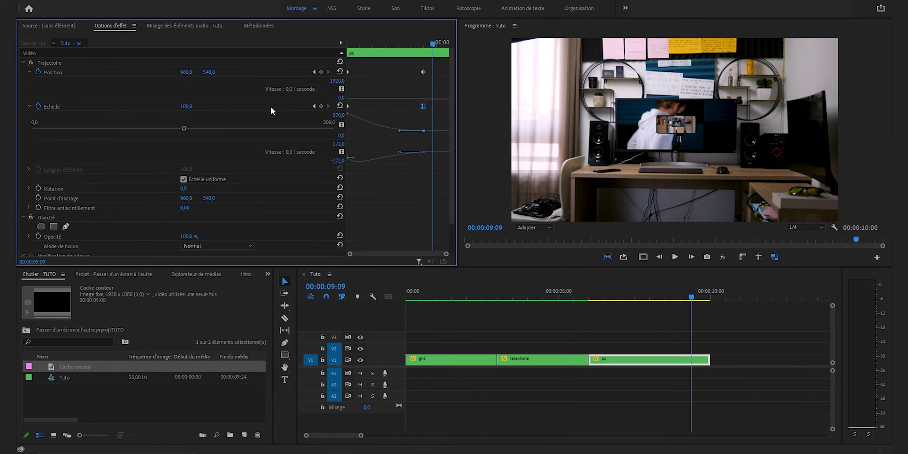
{"action": "left_click", "coordinate": [423, 73]}
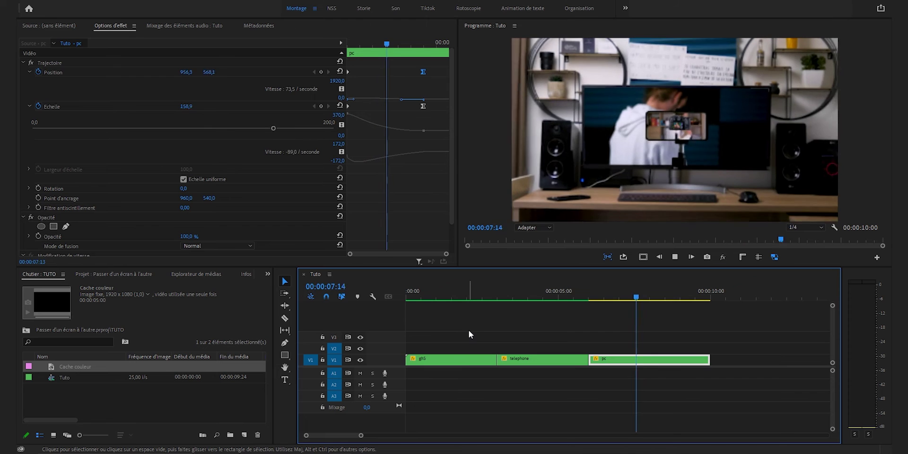
{"action": "key", "text": "space"}
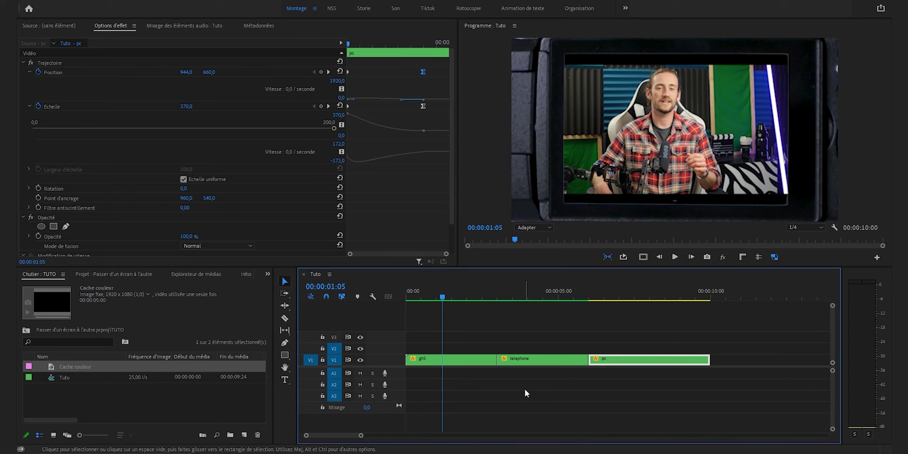
{"action": "key", "text": "space"}
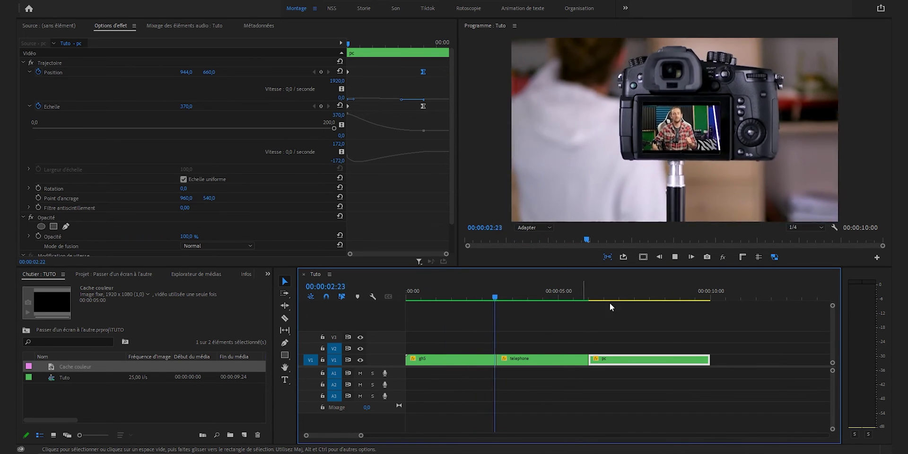
{"action": "key", "text": "space"}
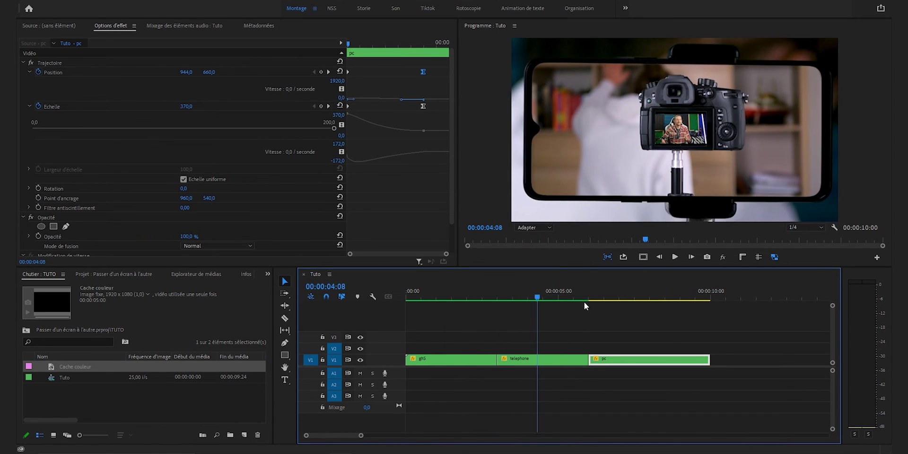
Ease the telephone nest's first scale keyframe by extending its Bezier handle on the velocity curve.
{"action": "left_click", "coordinate": [478, 358]}
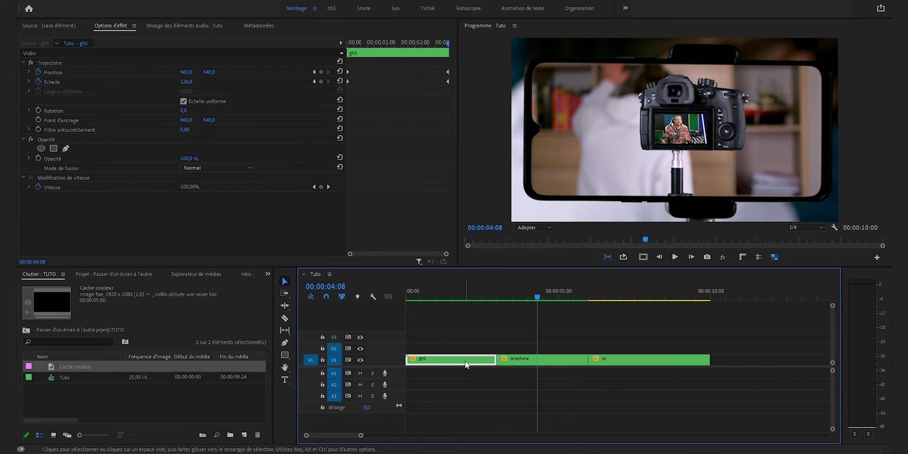
{"action": "left_click", "coordinate": [508, 362]}
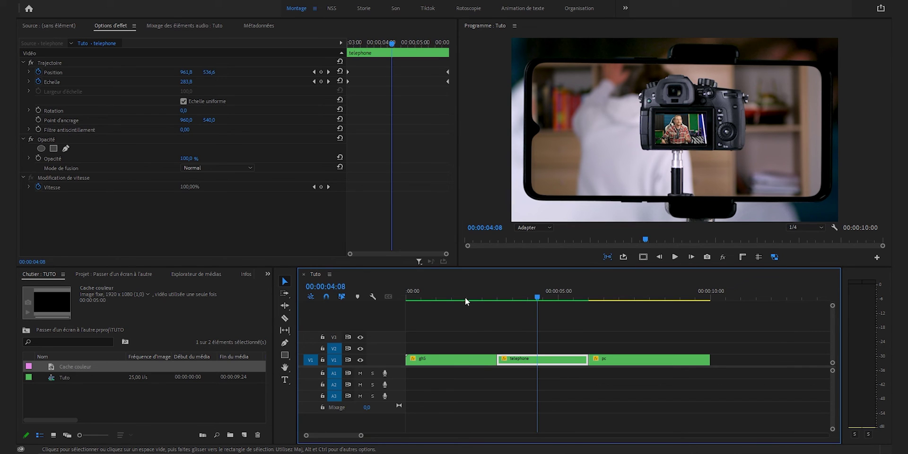
{"action": "left_click", "coordinate": [29, 81]}
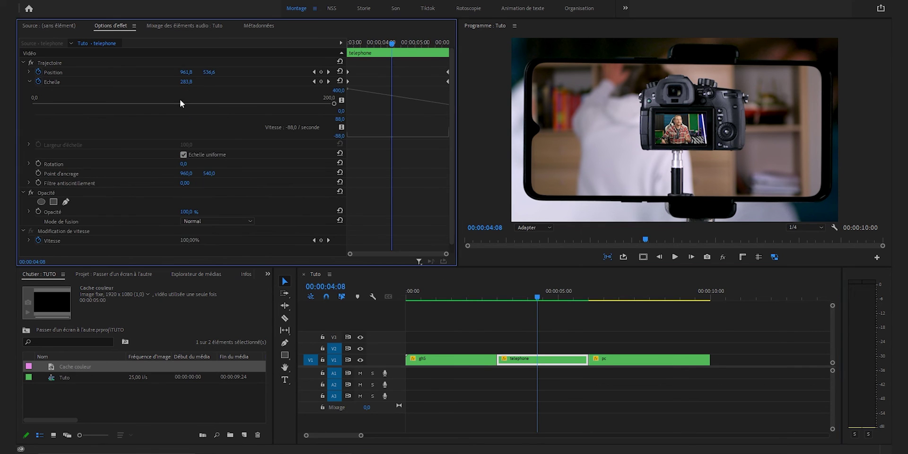
{"action": "left_click", "coordinate": [348, 81]}
{"action": "left_click_drag", "start_coordinate": [356, 137], "coordinate": [368, 148]}
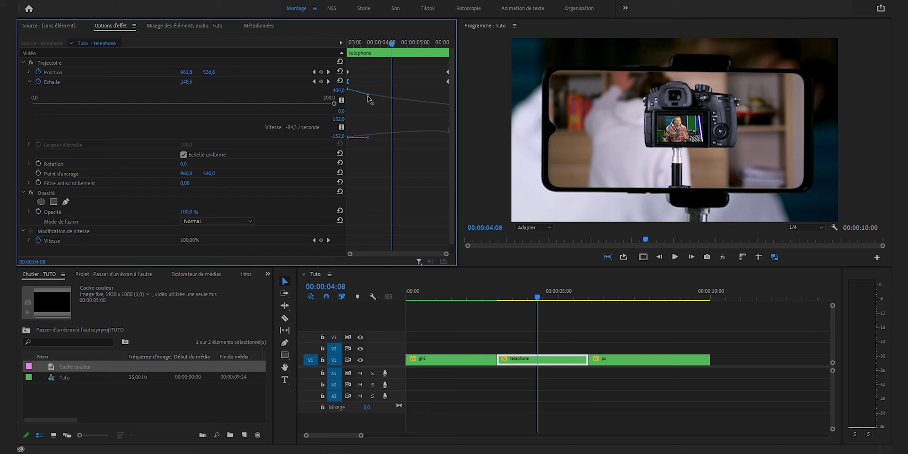
Fine-tune the Bezier handle of the telephone nest's first scale keyframe and preview the zoom-out.
{"action": "left_click_drag", "start_coordinate": [368, 95], "coordinate": [368, 97]}
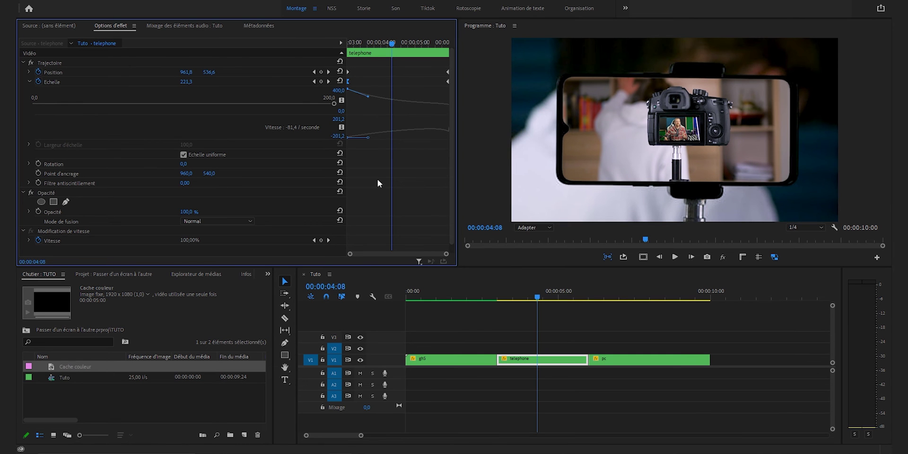
{"action": "left_click", "coordinate": [453, 297]}
{"action": "key", "text": "space"}
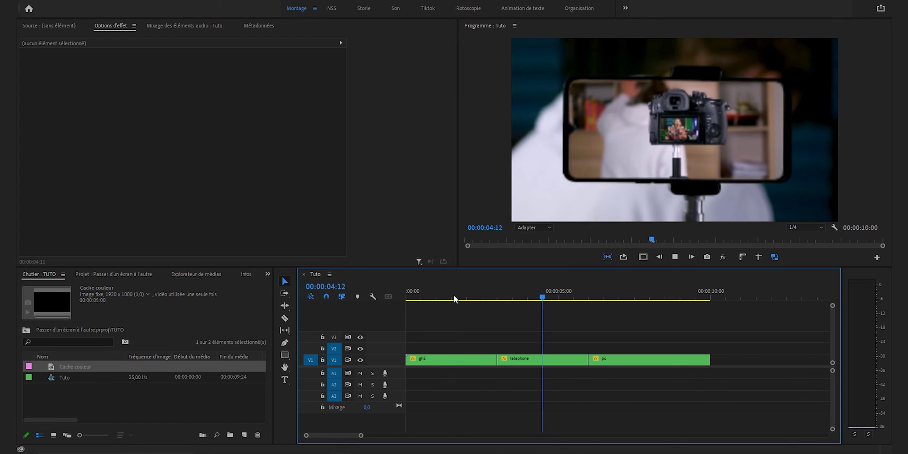
{"action": "key", "text": "space"}
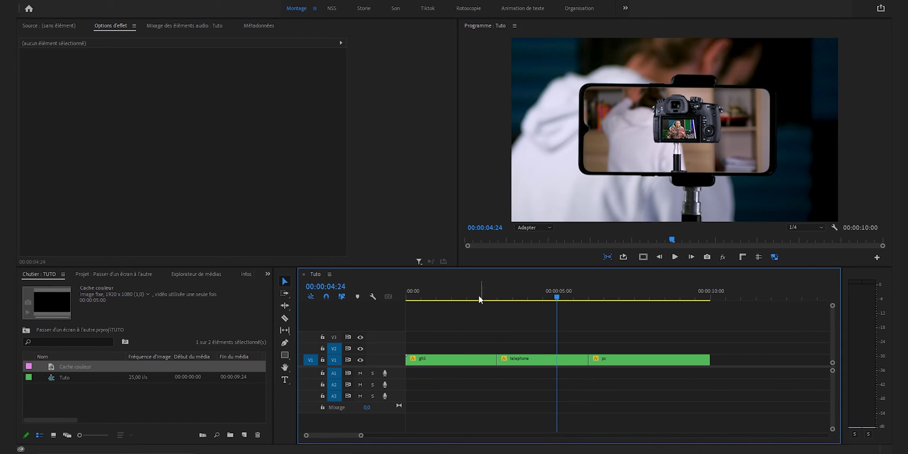
Play back the sequence from the gh5 nest through the telephone and pc nests to check the eased zoom-outs.
{"action": "left_click", "coordinate": [442, 290]}
{"action": "key", "text": "space"}
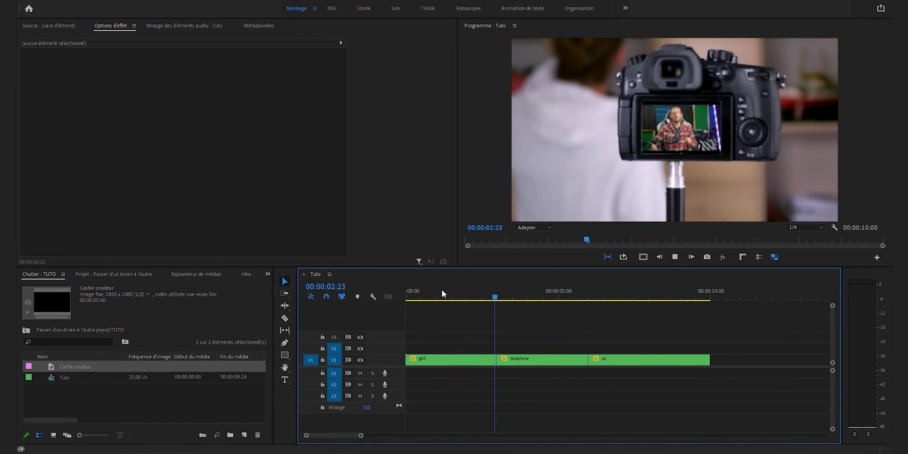
{"action": "key", "text": "space"}
{"action": "left_click", "coordinate": [514, 360]}
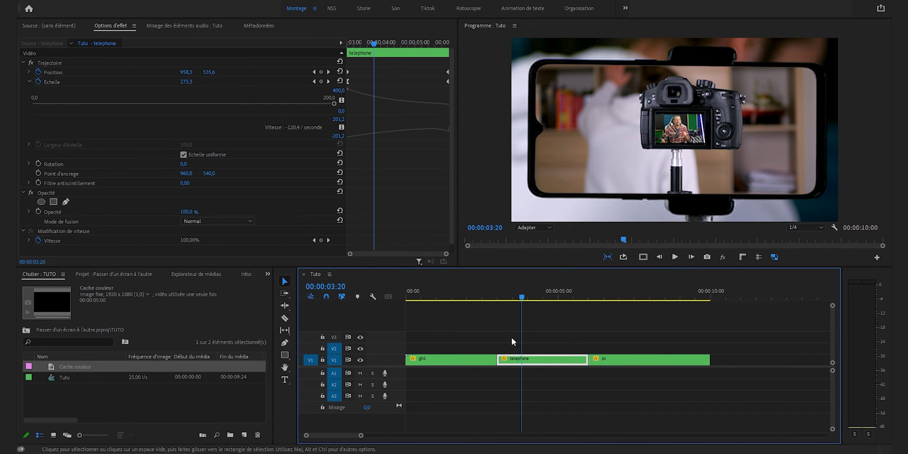
{"action": "key", "text": "space"}
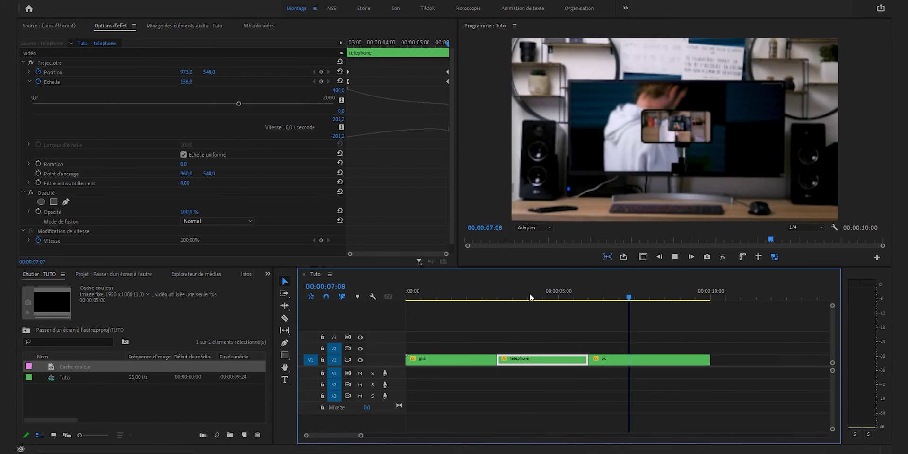
{"action": "key", "text": "space"}
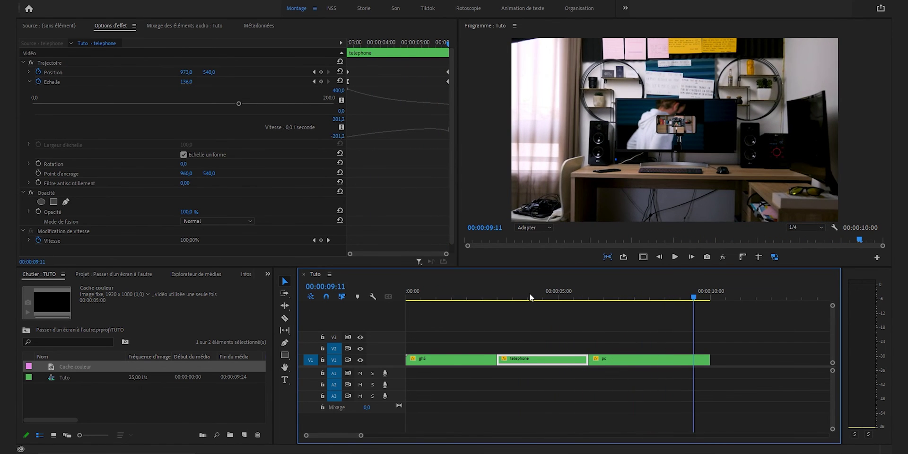